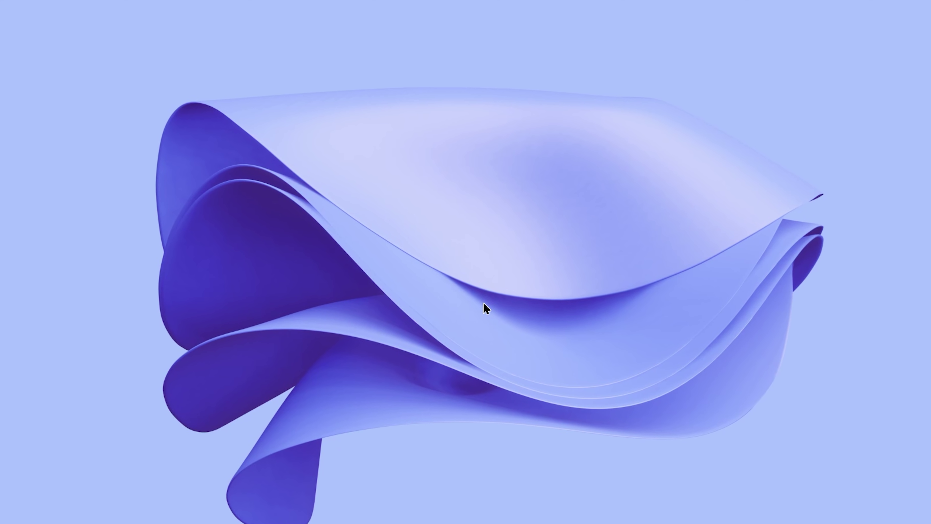
Open the launcher's search bar, search for "brave", and clear the query.
key(alt+space)
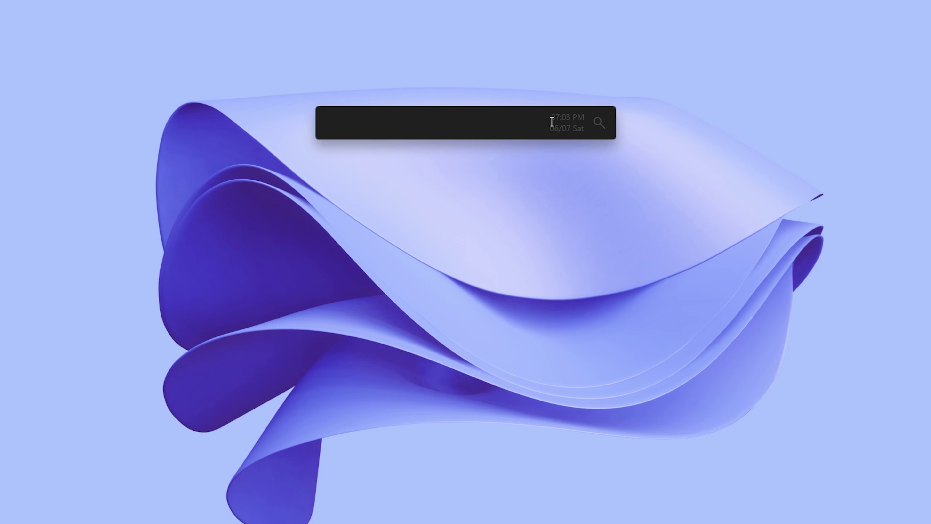
text(brave)
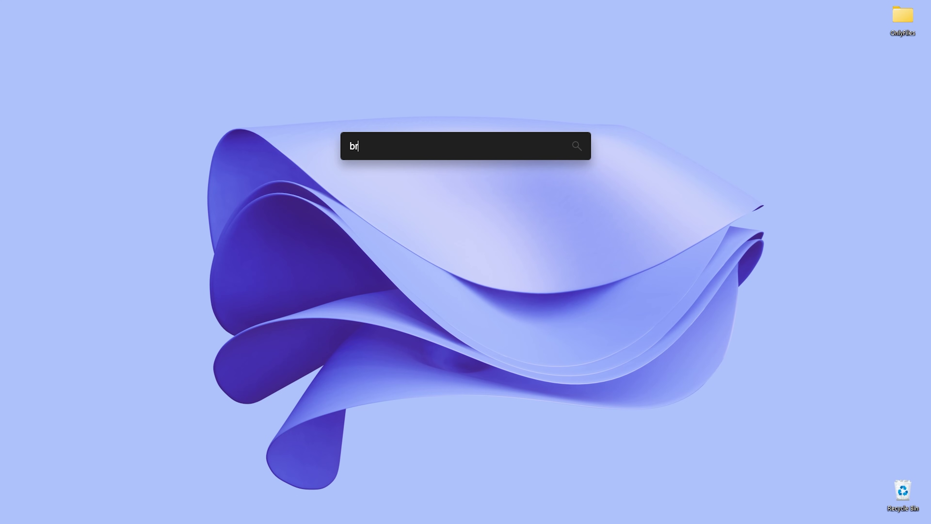
key(BackSpace)
key(BackSpace)
key(BackSpace)
key(BackSpace)
key(BackSpace)
Search the launcher for "twm" to list matching files, and clear the query.
text(twm)
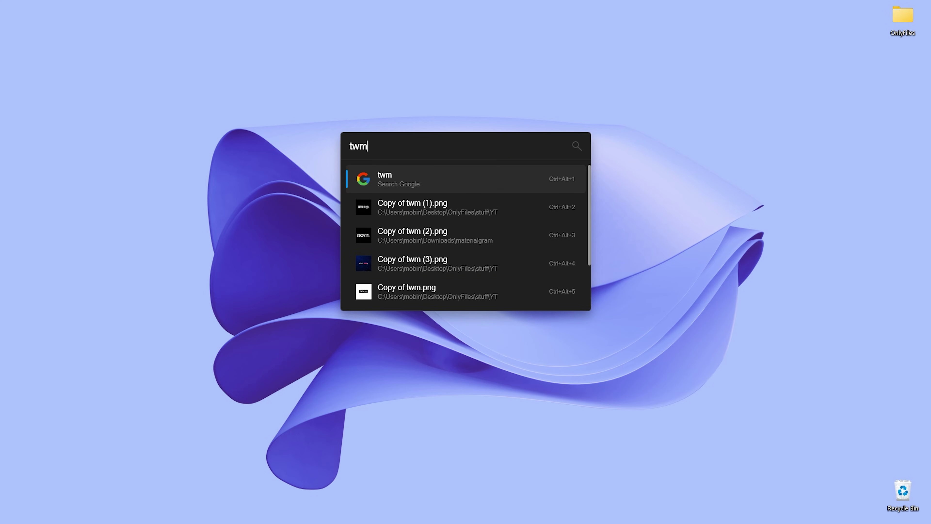
key(BackSpace)
key(BackSpace)
key(BackSpace)
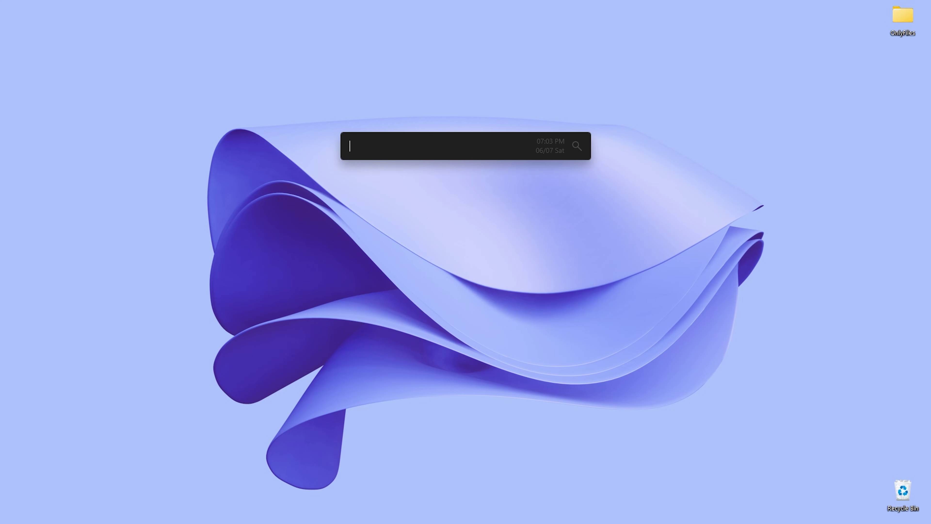
Search the launcher for "bookmark", and clear the query.
text(bookmark)
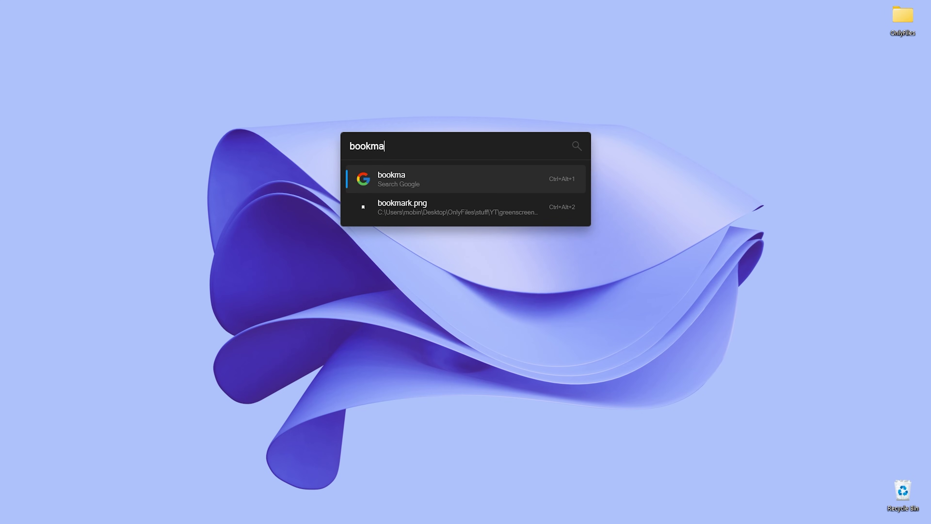
key(BackSpace)
key(BackSpace)
key(BackSpace)
key(BackSpace)
key(BackSpace)
key(BackSpace)
key(BackSpace)
key(BackSpace)
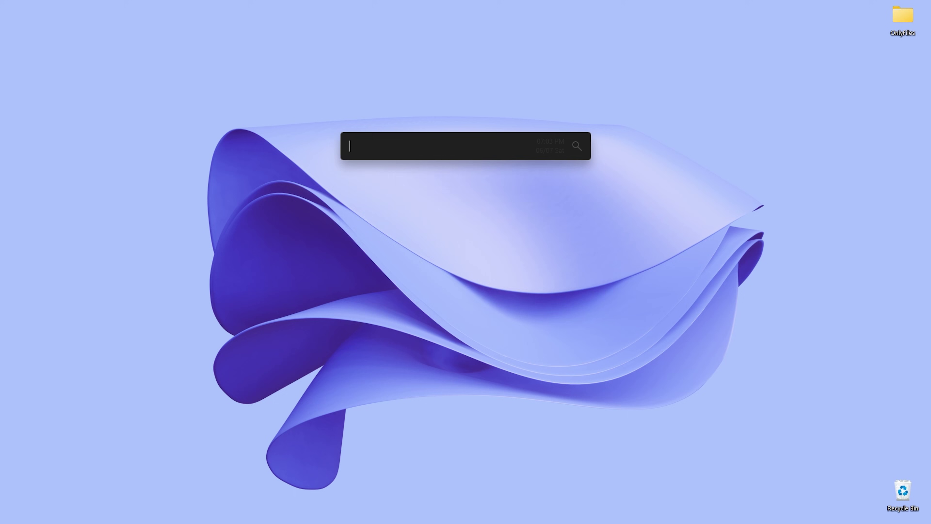
List the Windows settings entries with the query "s", highlight About, and clear the query.
text(s)
click(465, 207)
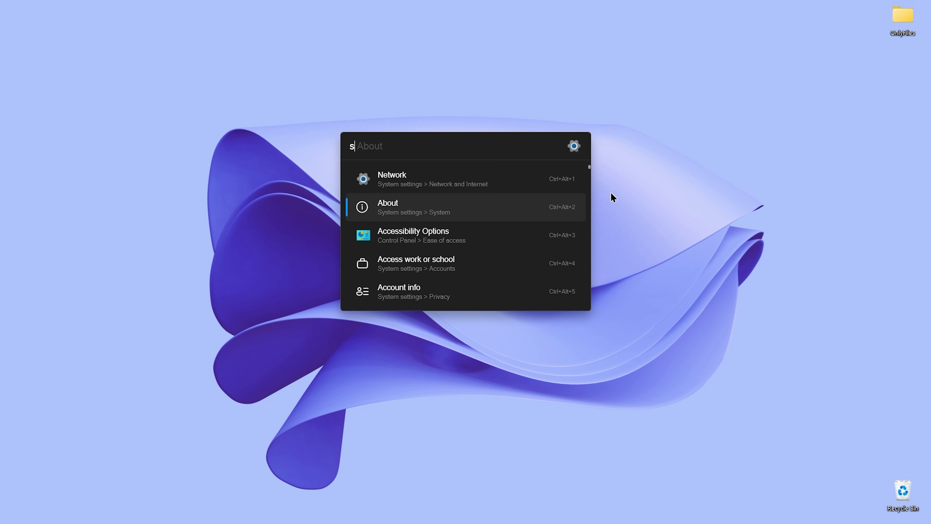
key(BackSpace)
Open the launcher's settings and review the full list of installed plugins, from Browser Bookmarks to Windows Settings.
key(ctrl+i)
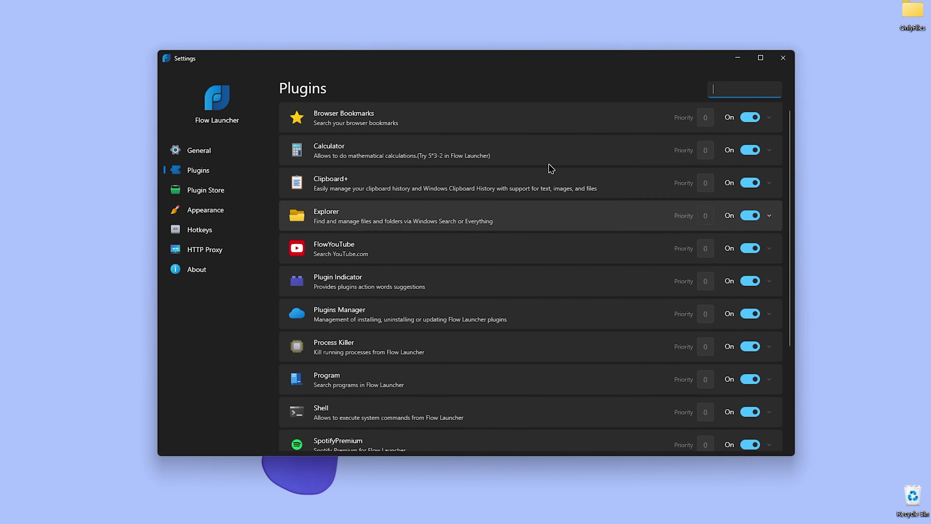
scroll(491, 162, down, 3)
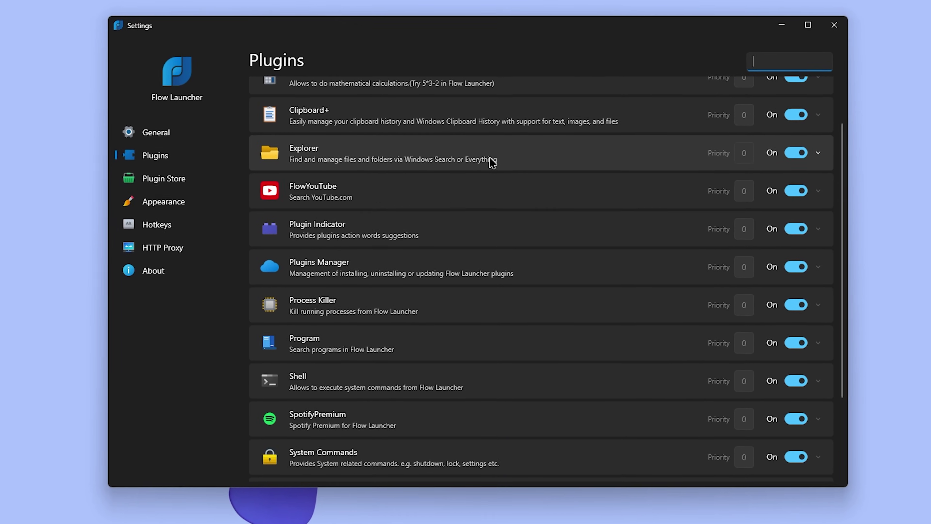
scroll(491, 163, down, 2)
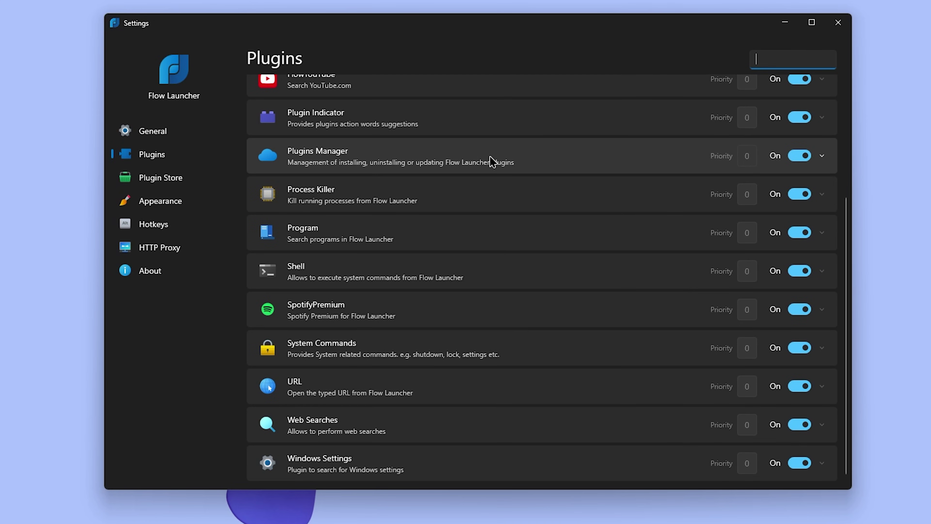
scroll(492, 161, up, 5)
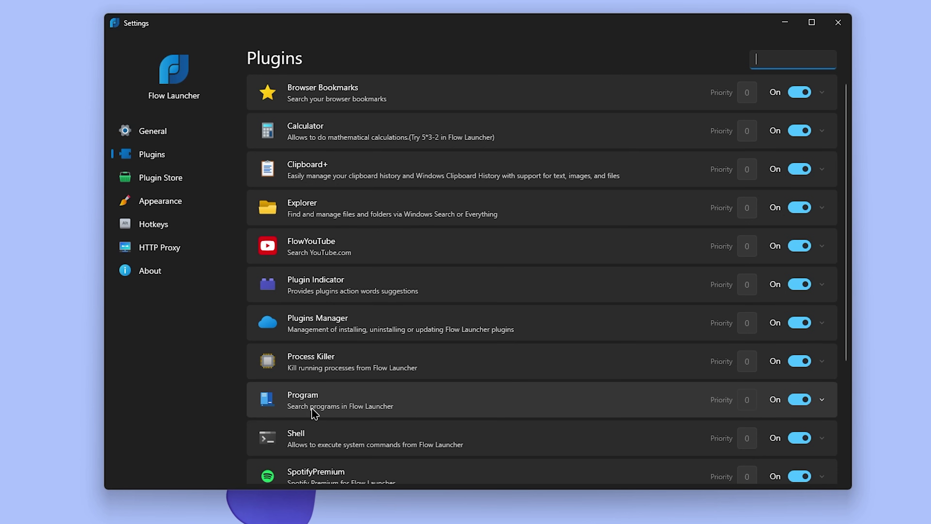
scroll(518, 310, down, 5)
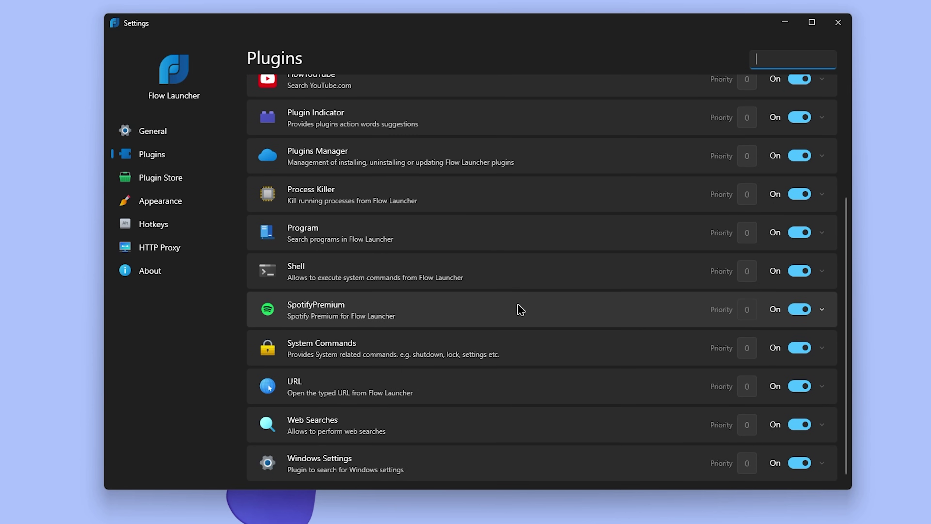
scroll(520, 309, up, 5)
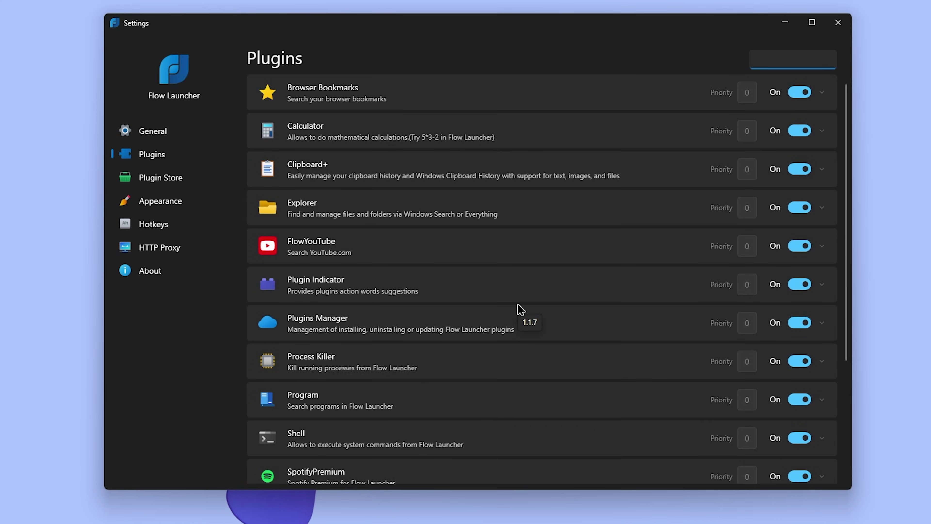
Leave the settings and search YouTube from the launcher with the query "yt tech with mobin".
key(Escape)
text(yt)
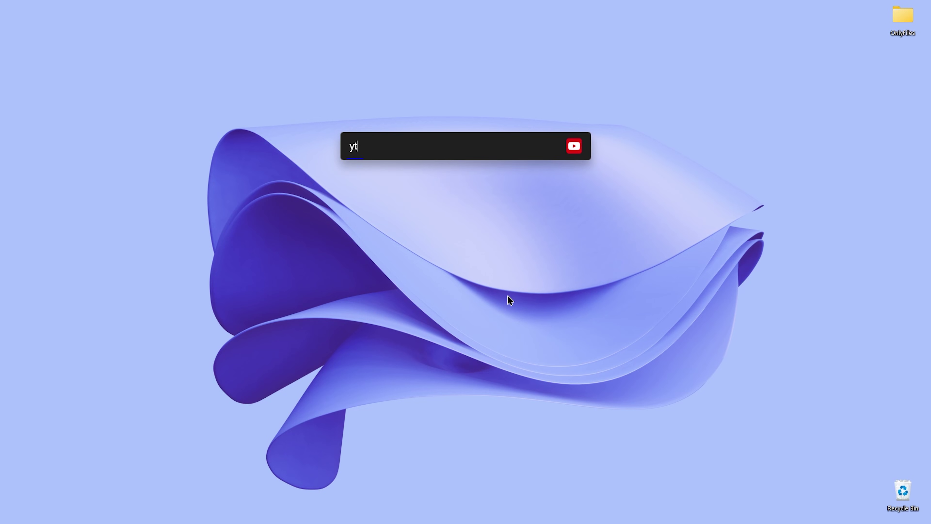
text( tech w)
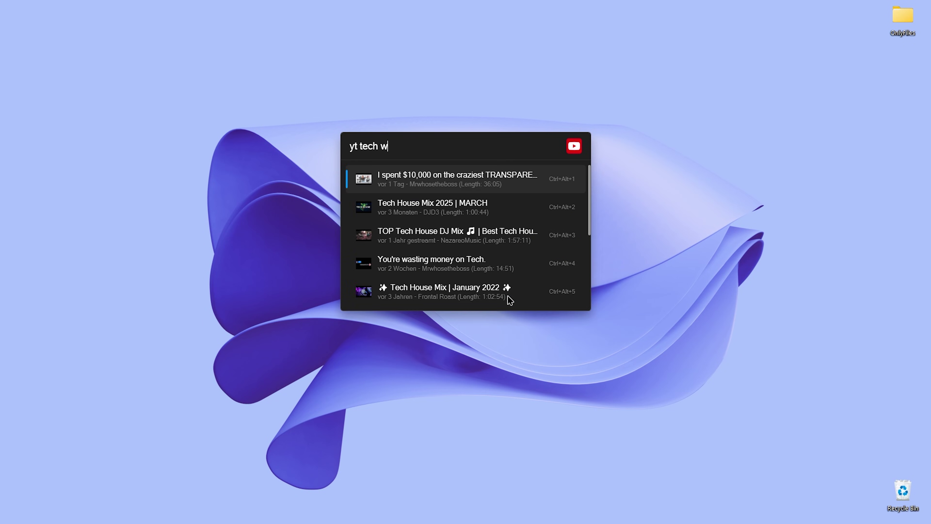
text(ith mobin)
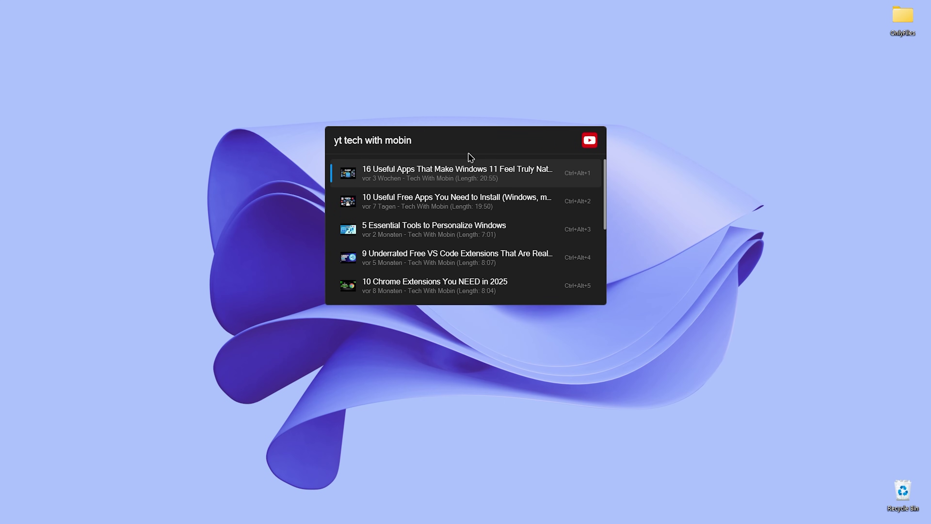
Preview the YouTube results, including the "9 Underrated Free VS Code Extensions" video, hide the preview, and select the query text.
key(F1)
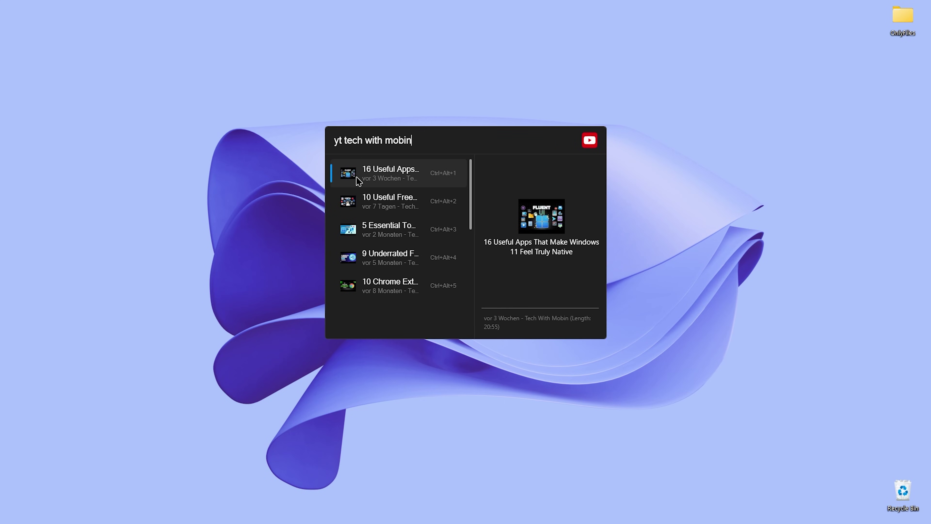
key(Up)
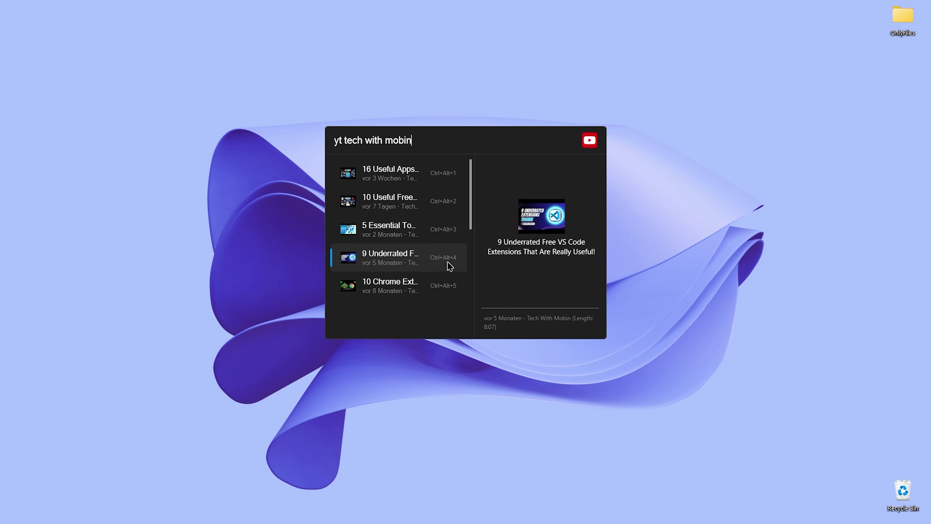
key(F1)
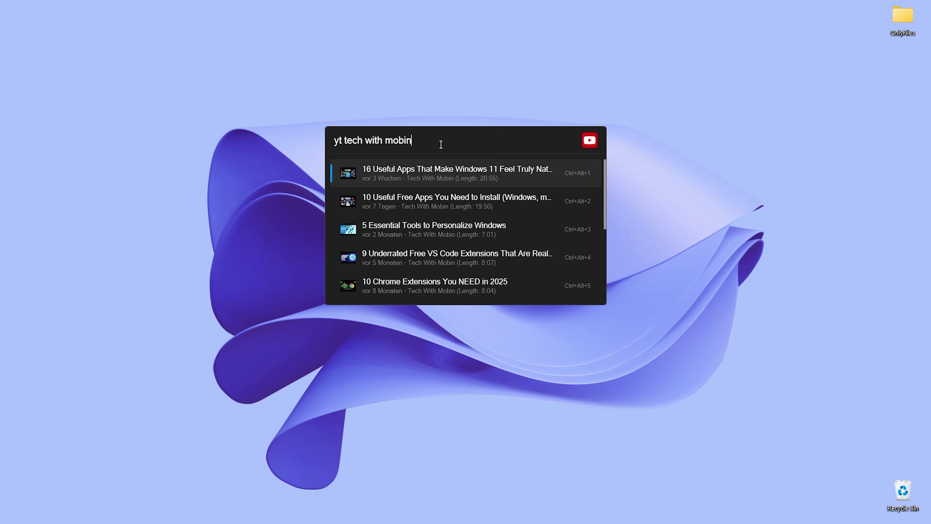
drag(440, 141, 328, 141)
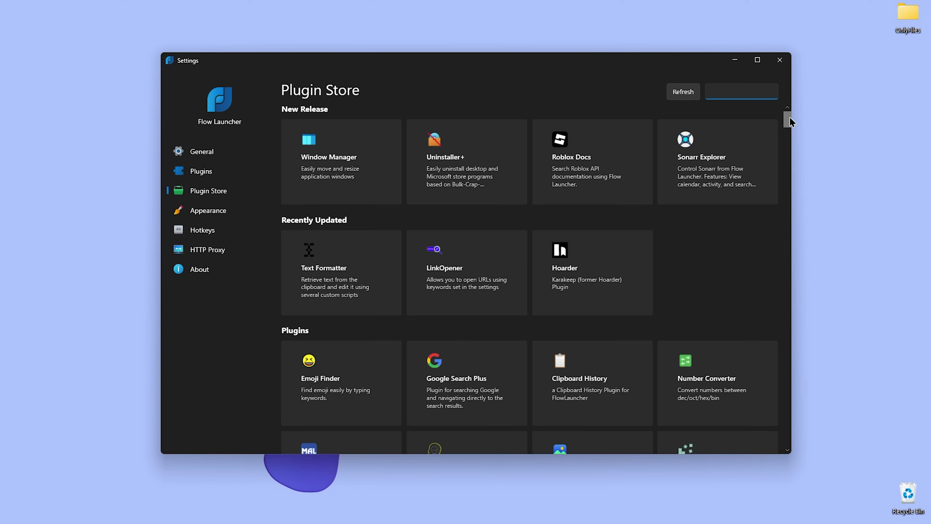
Browse the Plugin Store from the New Release section down through the long list of available plugins.
scroll(789, 117, down, 3)
scroll(848, 97, down, 4)
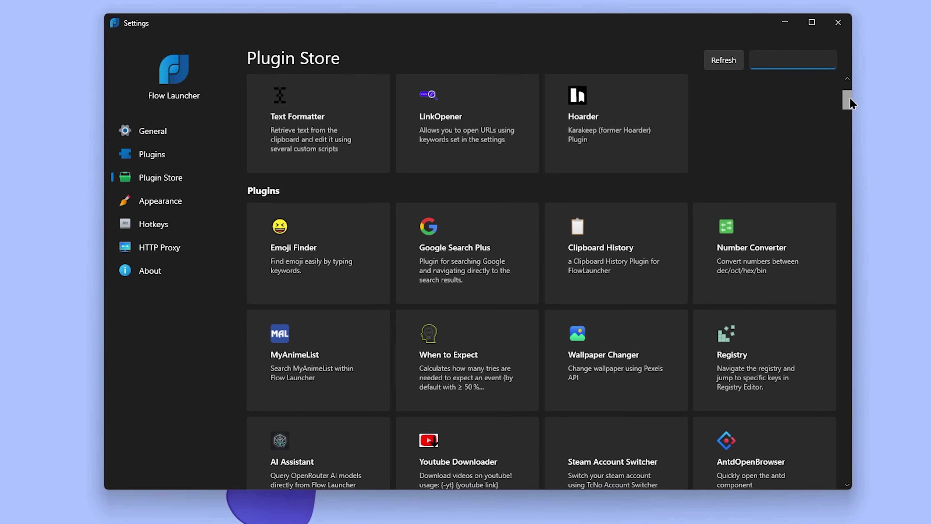
scroll(849, 101, down, 3)
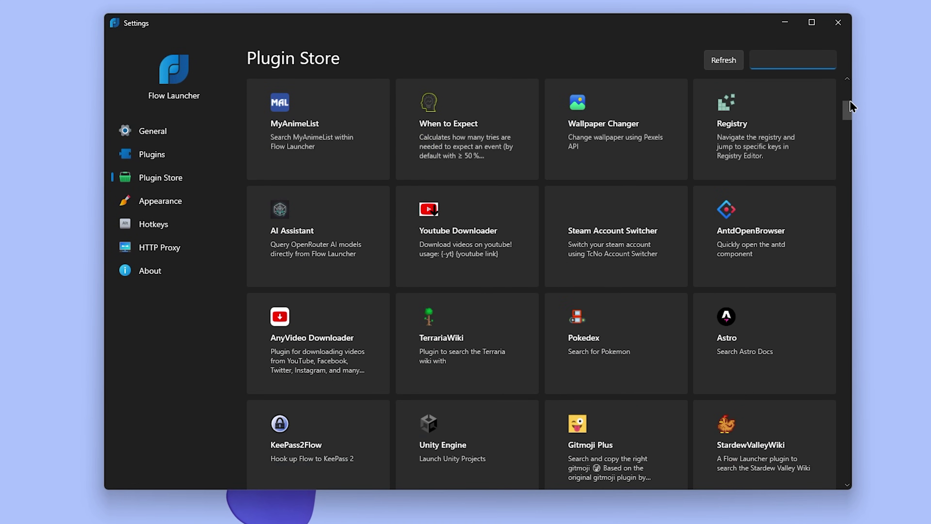
scroll(850, 100, down, 5)
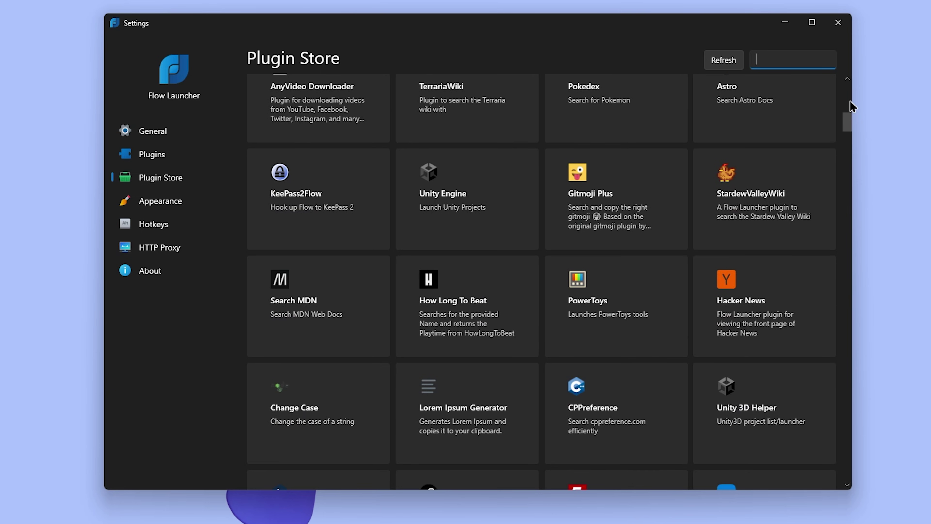
scroll(850, 100, down, 7)
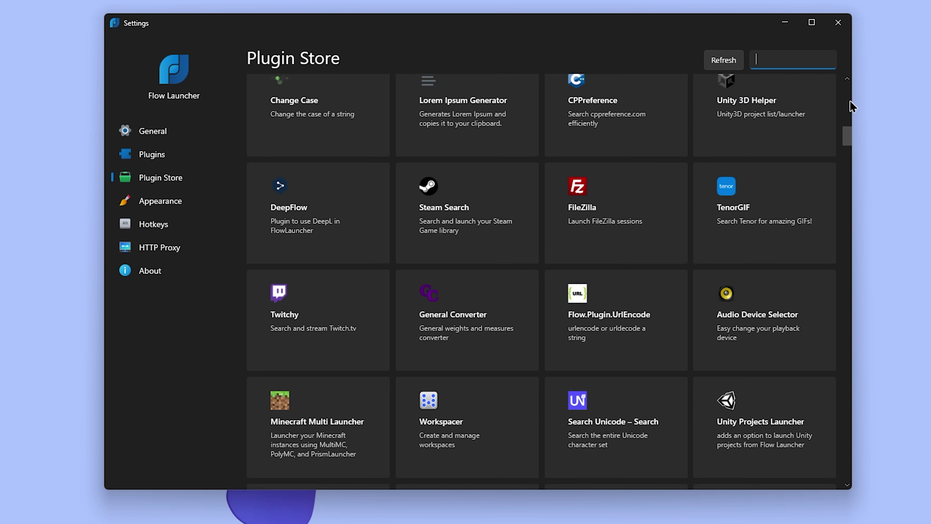
scroll(849, 101, down, 5)
scroll(850, 101, down, 10)
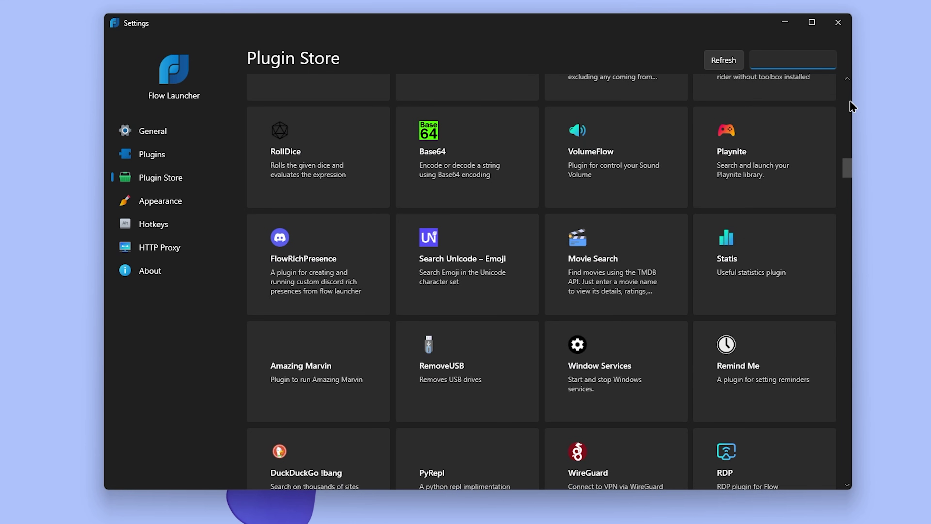
scroll(849, 101, down, 5)
scroll(849, 101, down, 8)
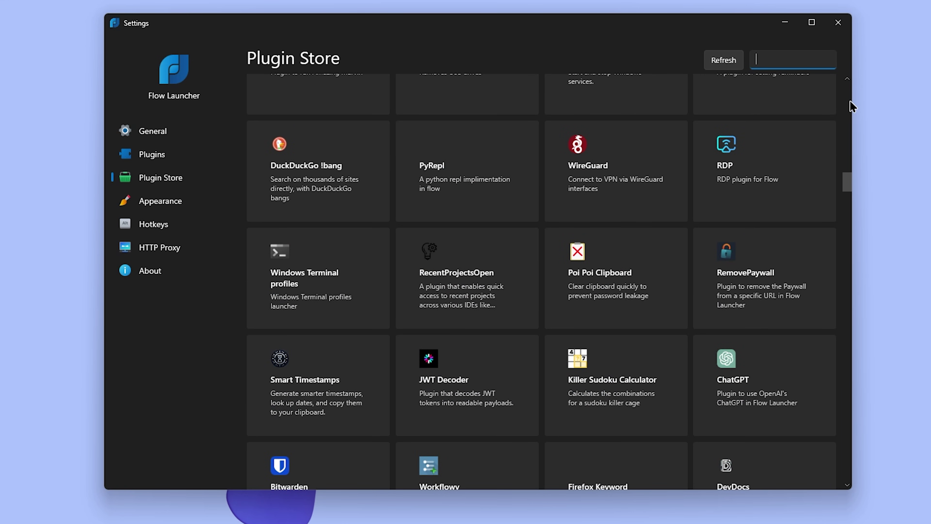
scroll(850, 101, down, 9)
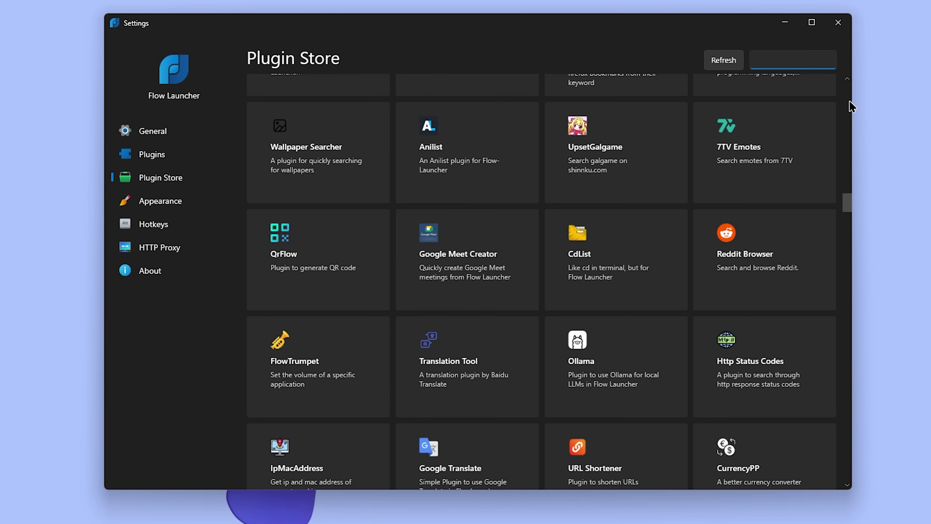
scroll(849, 101, down, 5)
scroll(850, 101, down, 18)
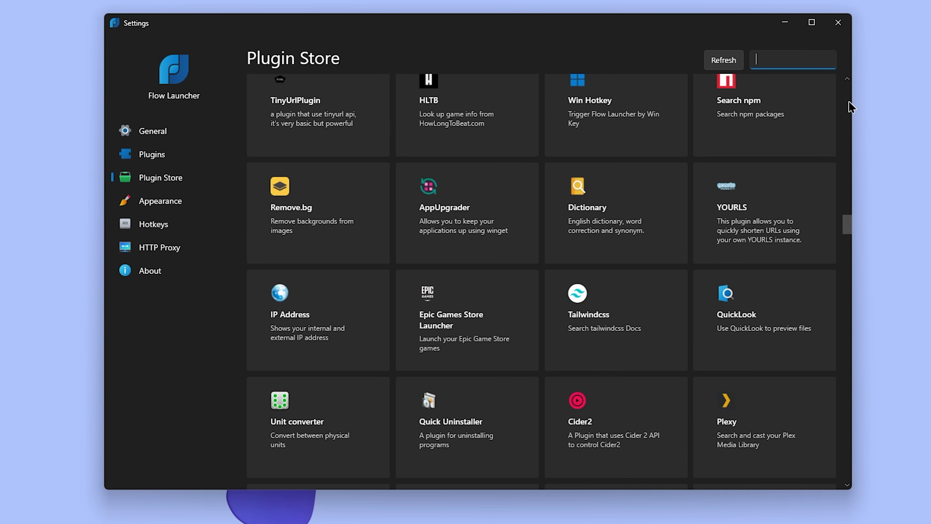
scroll(849, 109, down, 5)
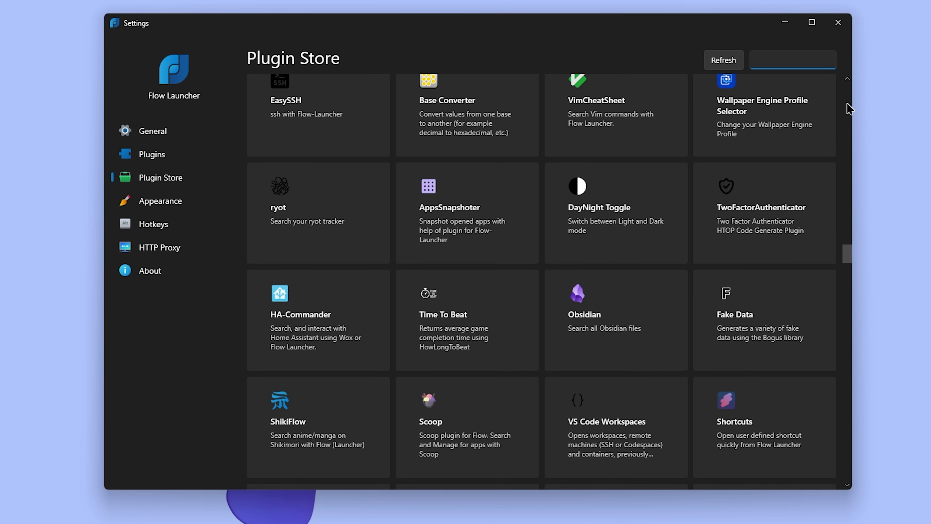
scroll(849, 109, down, 18)
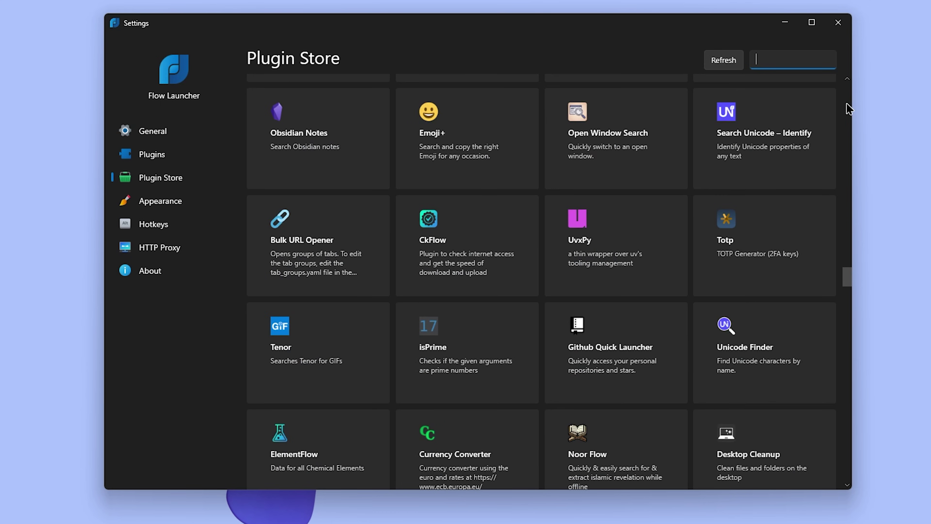
scroll(849, 108, down, 18)
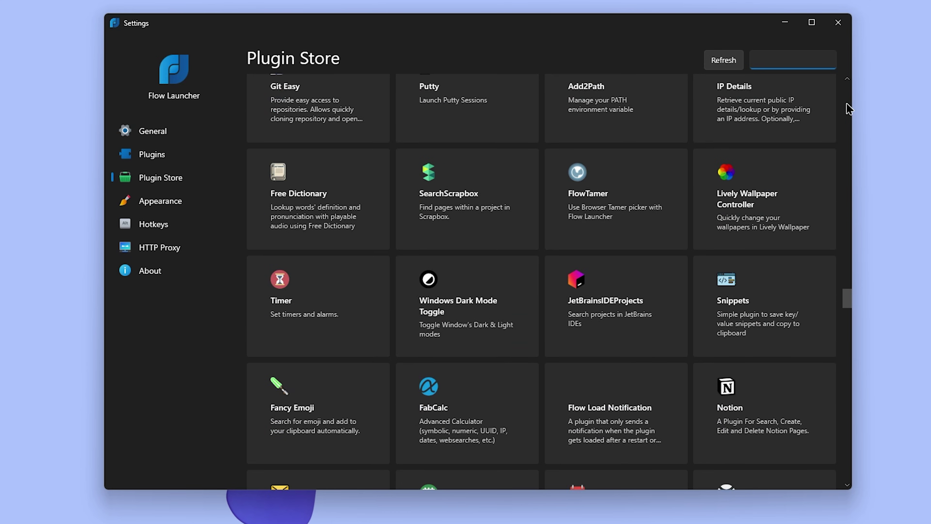
scroll(847, 110, down, 17)
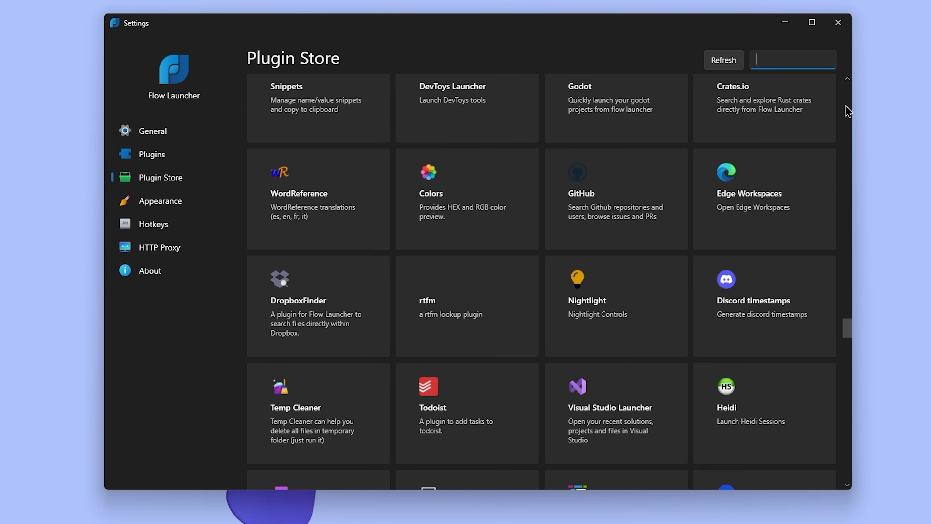
scroll(845, 107, down, 20)
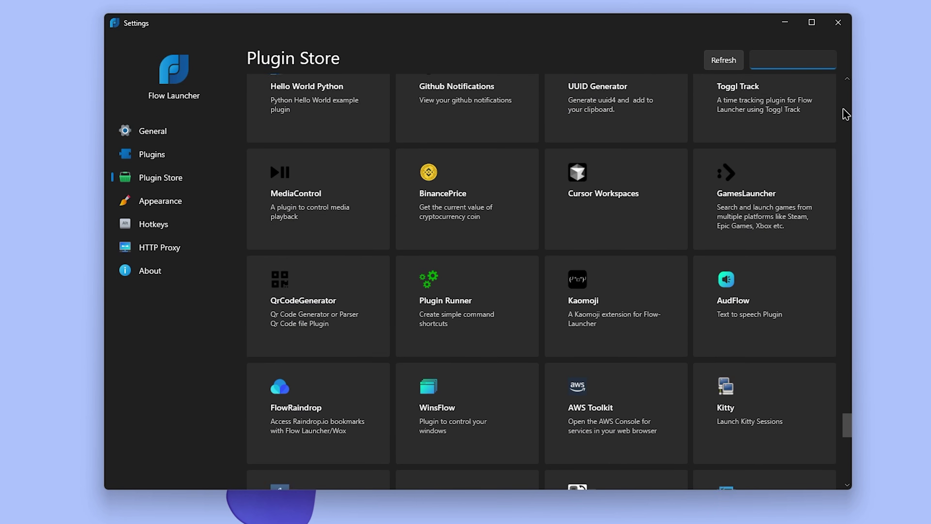
scroll(842, 108, down, 16)
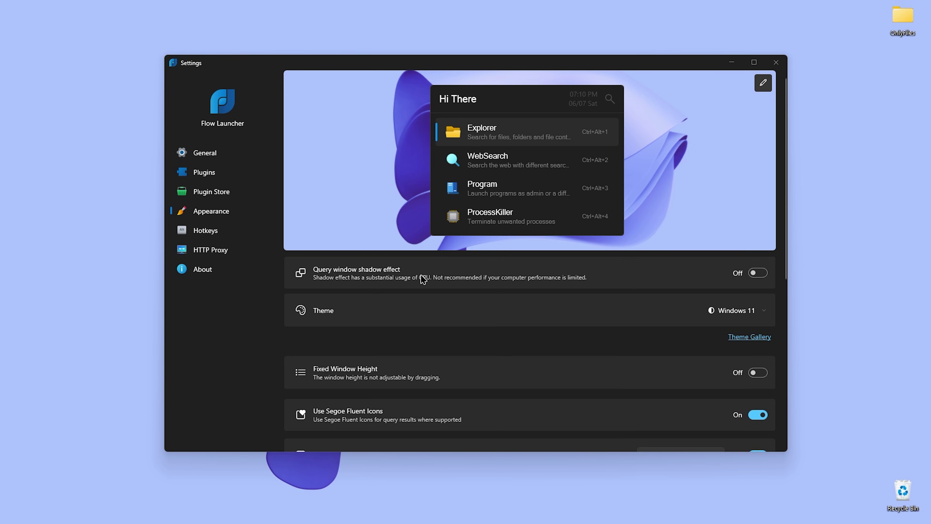
Enable the Query window shadow effect in the launcher's appearance settings.
click(755, 274)
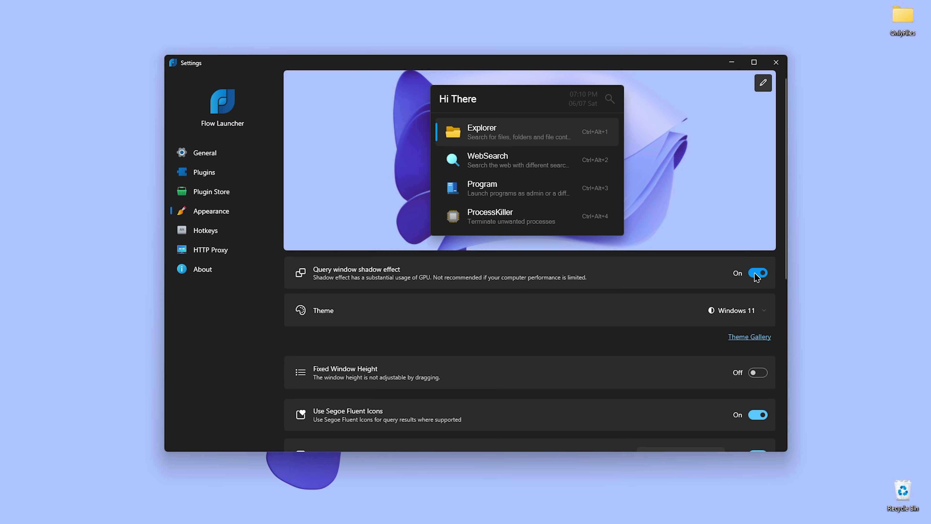
Expand the theme choices and try the Blur Black, Blur Black Darker, Blur White and Circle themes for the launcher.
click(767, 308)
scroll(692, 315, down, 1)
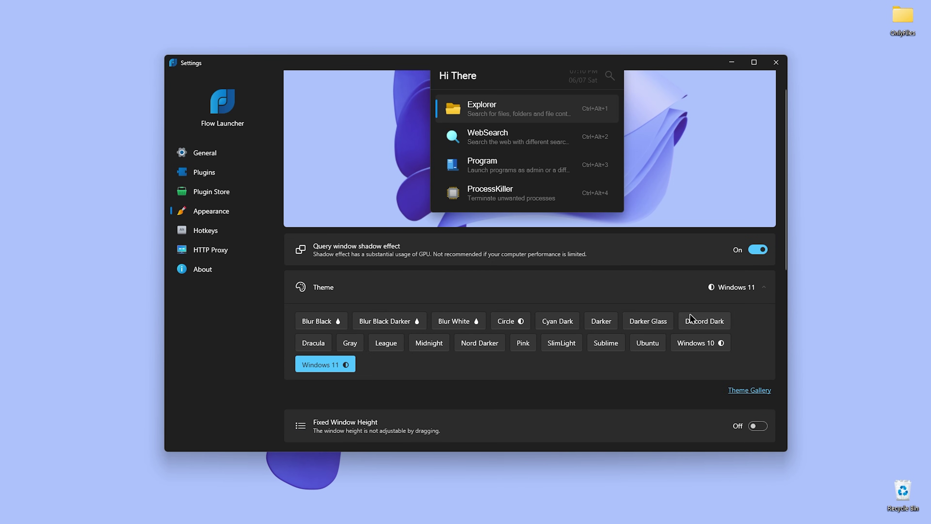
click(328, 322)
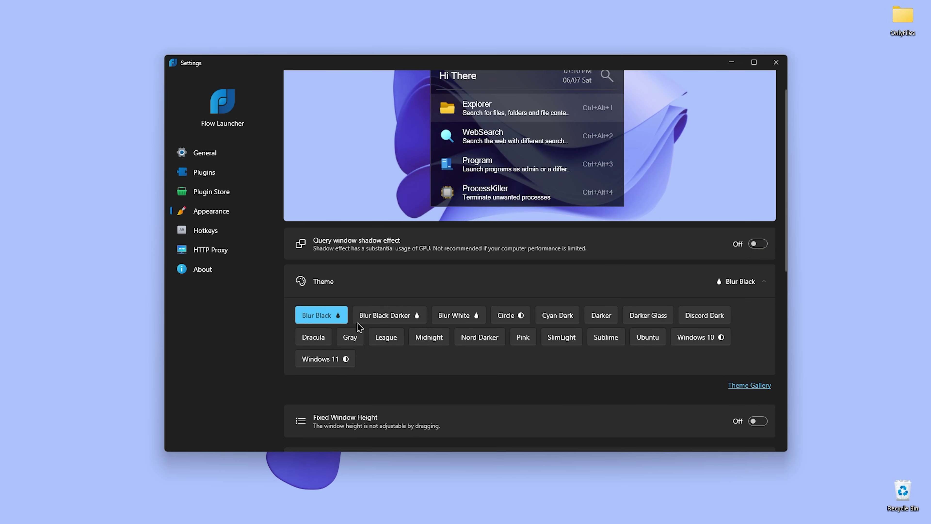
click(391, 321)
click(466, 323)
click(505, 313)
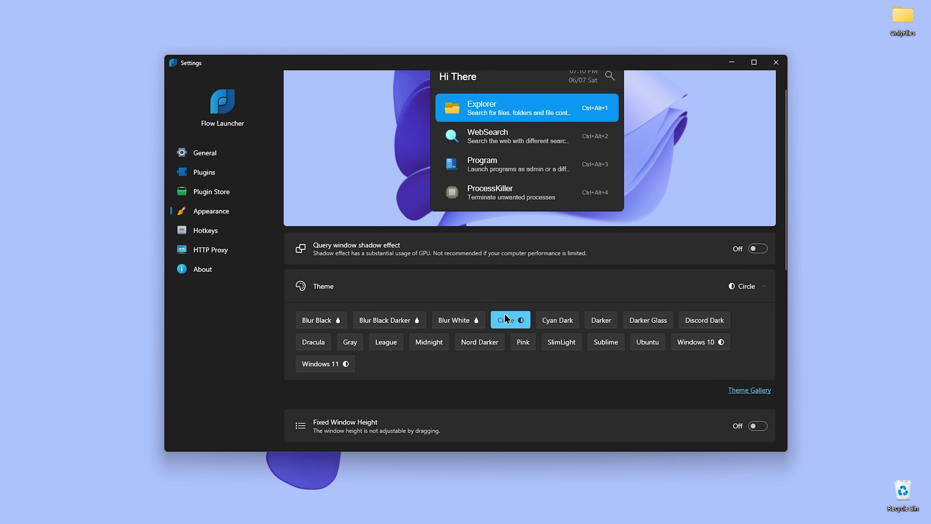
Try the Dracula, Gray and League themes and return the launcher to the Windows 11 theme.
click(312, 344)
click(350, 341)
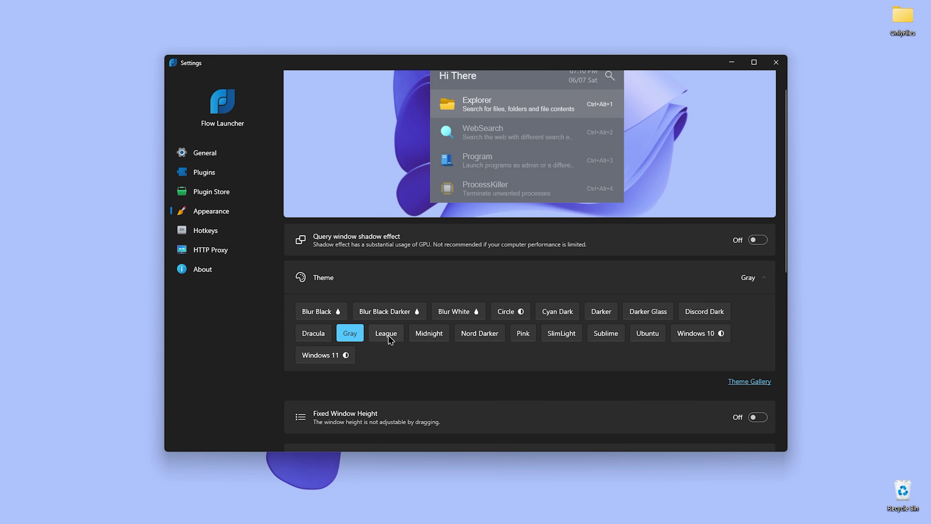
click(388, 336)
click(326, 362)
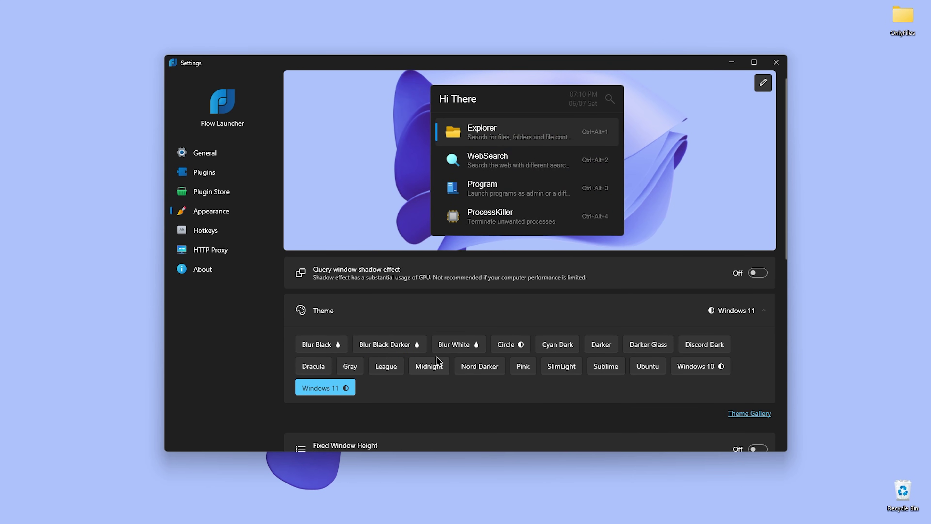
Turn the launcher's Clock and Date displays off and back on in the appearance settings.
scroll(505, 323, down, 3)
scroll(516, 320, down, 4)
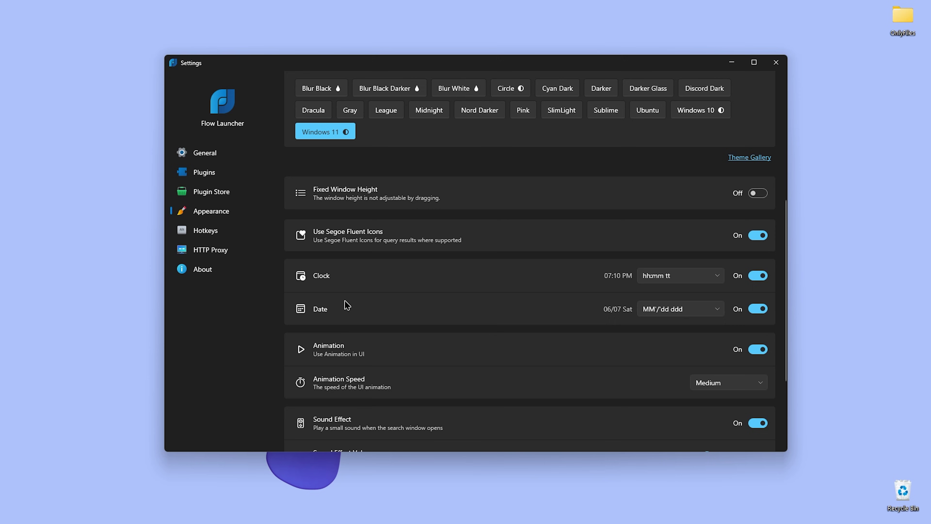
click(762, 277)
click(755, 276)
click(757, 306)
click(757, 308)
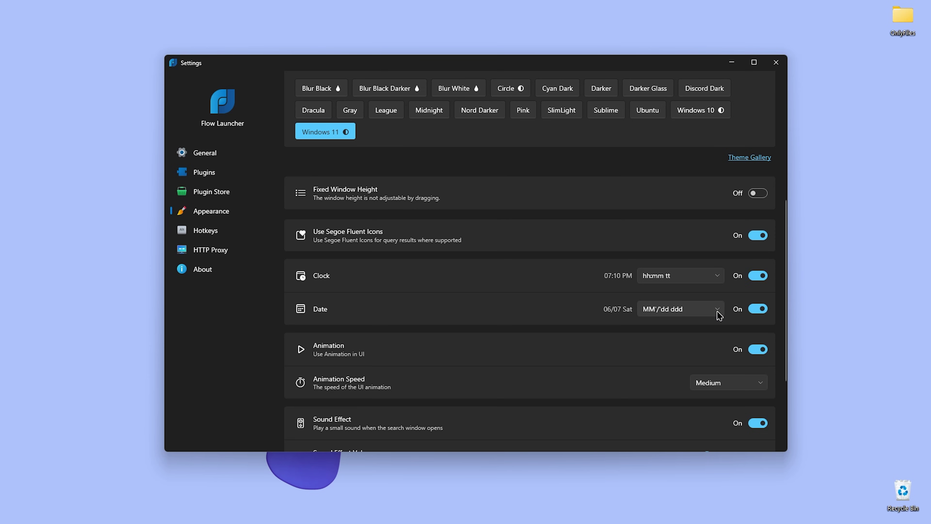
Review the available date formats, close the list, and look through the remaining appearance settings.
click(665, 308)
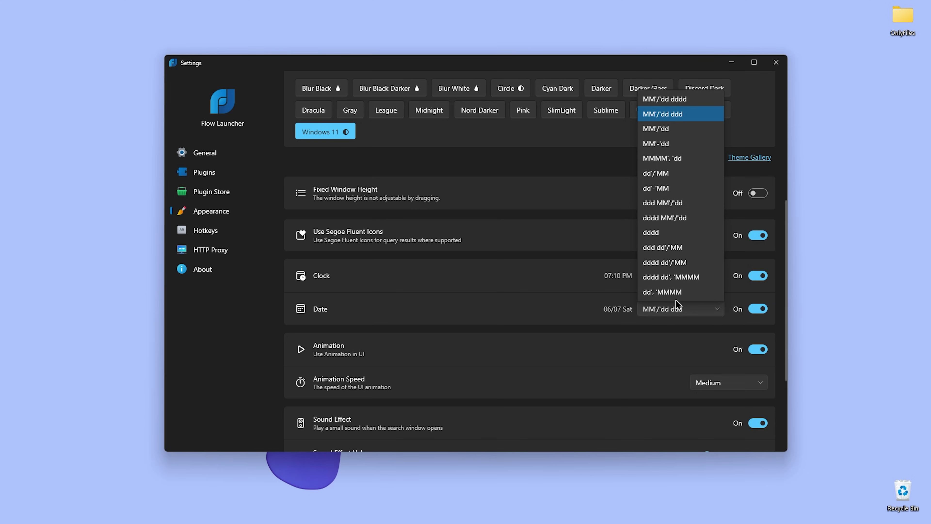
click(566, 319)
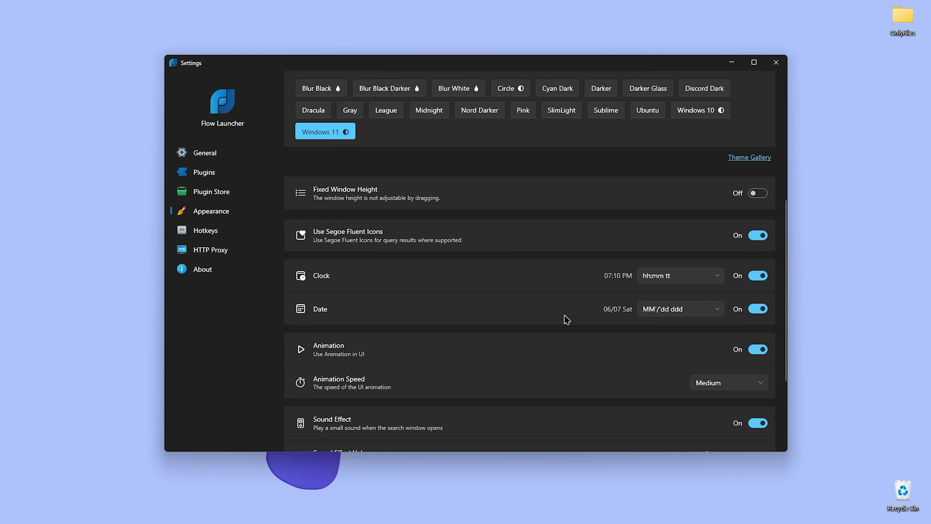
scroll(566, 319, down, 5)
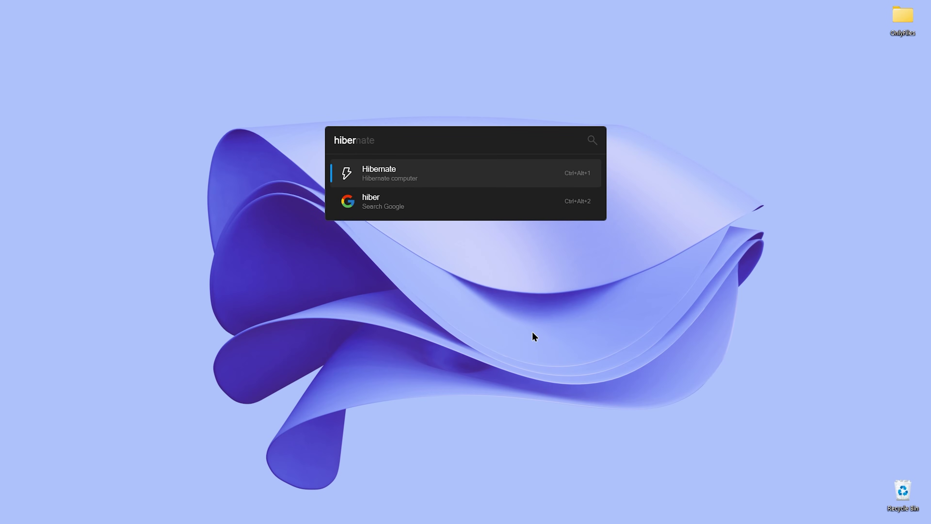
Look up the Hibernate command in the launcher, replace the query with "brave" and toggle the result preview.
text(na)
key(Down)
key(Up)
key(ctrl+BackSpace)
text(brave)
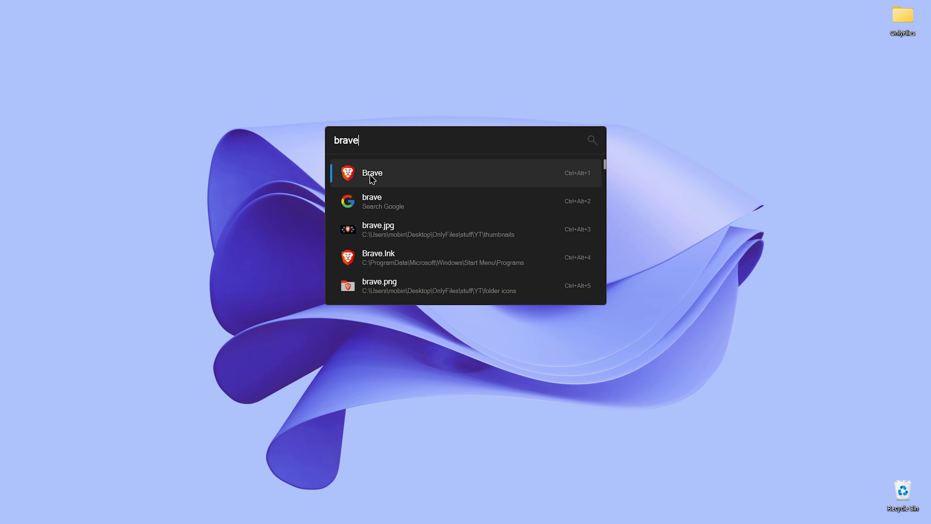
key(F1)
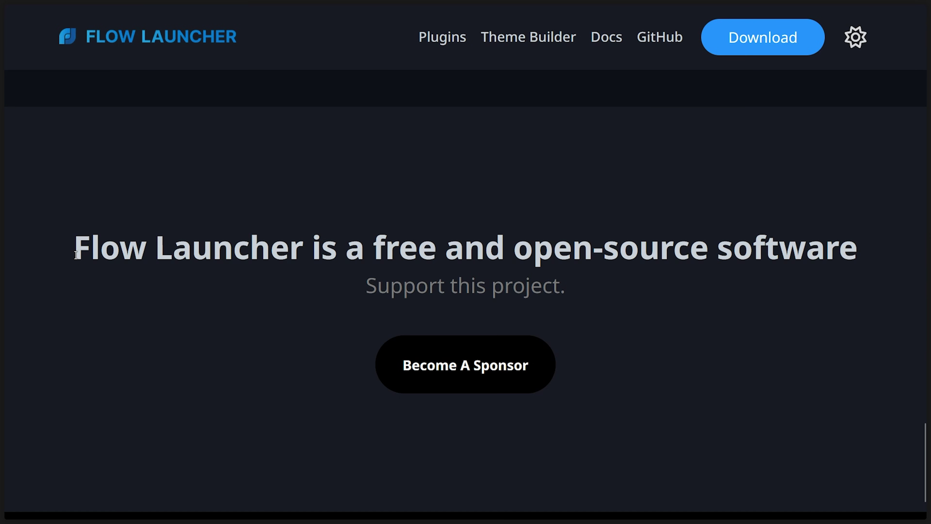
Highlight the "Flow Launcher is a free and open-source software" heading on the website and clear the selection.
drag(75, 255, 856, 254)
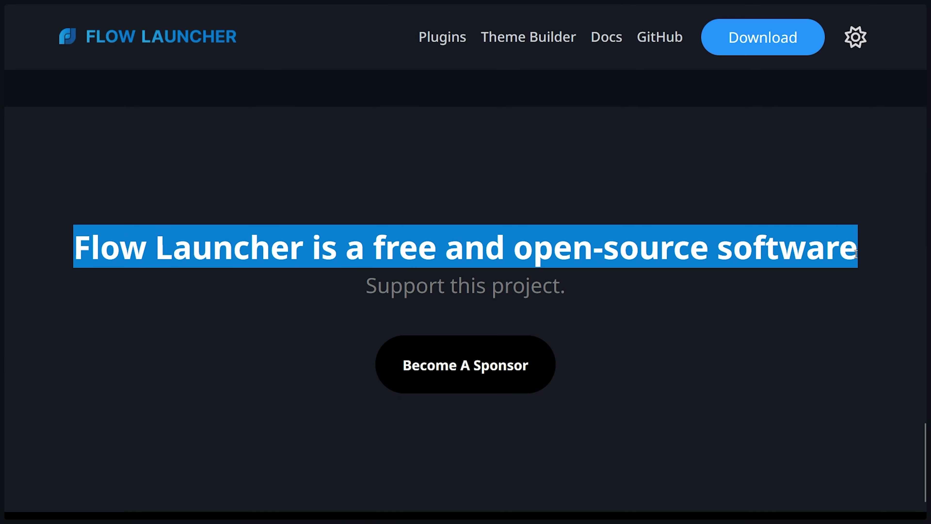
click(802, 354)
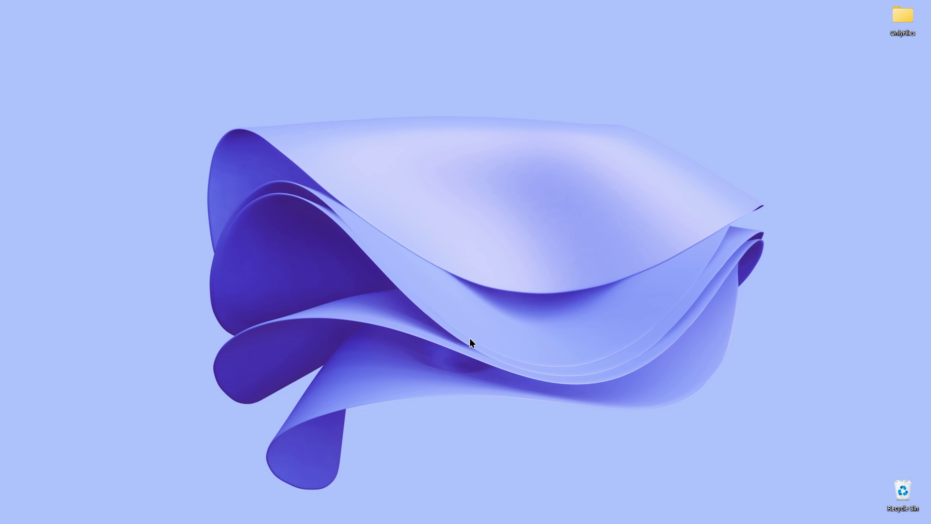
Open the Listary launcher and enter a YouTube search for "tech with mobin".
key(ctrl)
key(ctrl)
text(youtube )
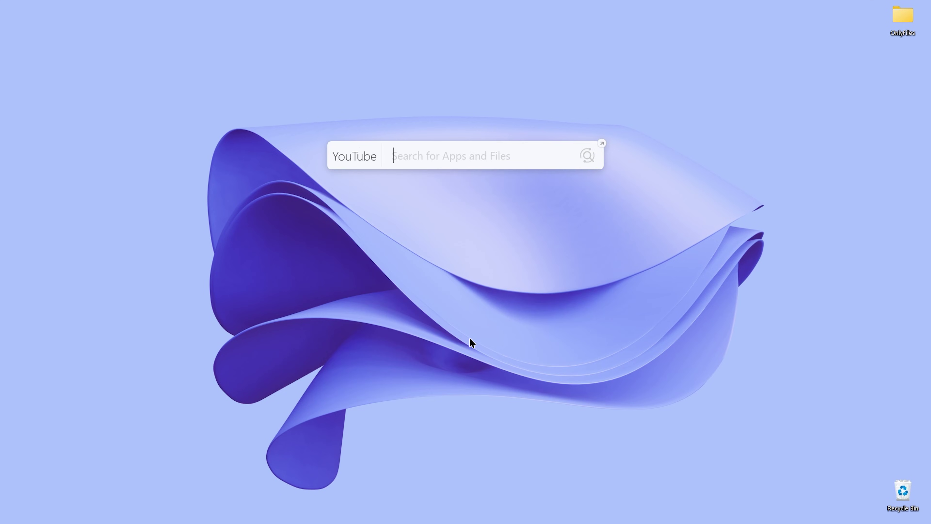
text(tec)
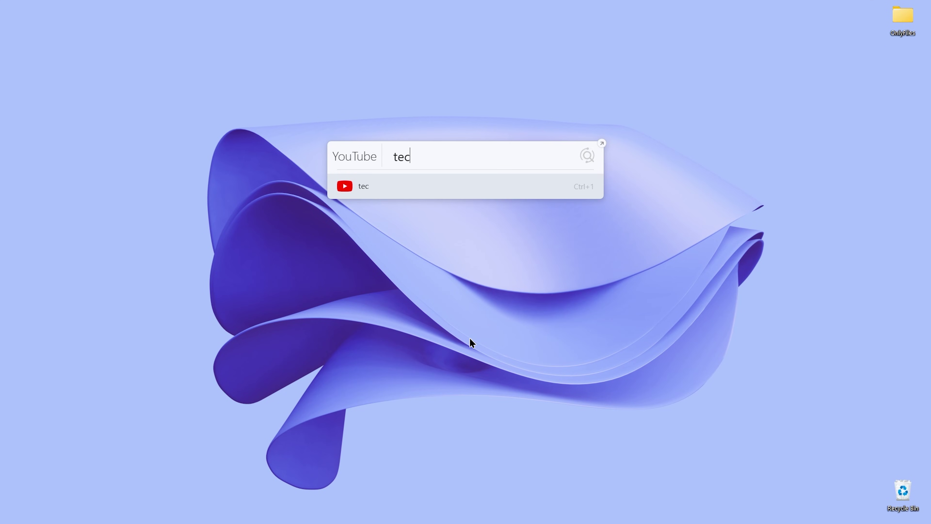
text(h with mobin)
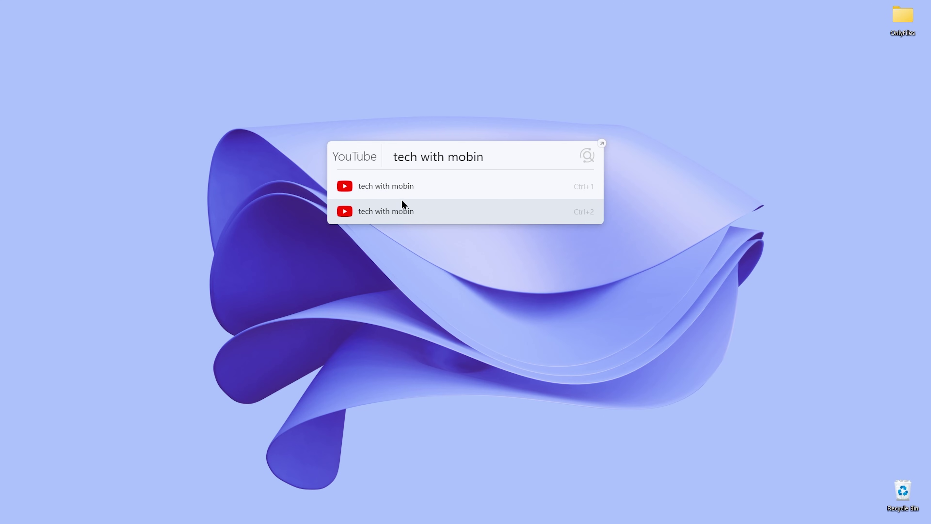
Replace the YouTube query with "how to make spotify look 100x better".
key(BackSpace)
key(BackSpace)
key(BackSpace)
key(BackSpace)
key(BackSpace)
key(BackSpace)
key(BackSpace)
key(BackSpace)
key(BackSpace)
key(BackSpace)
key(BackSpace)
key(BackSpace)
key(BackSpace)
key(BackSpace)
key(BackSpace)
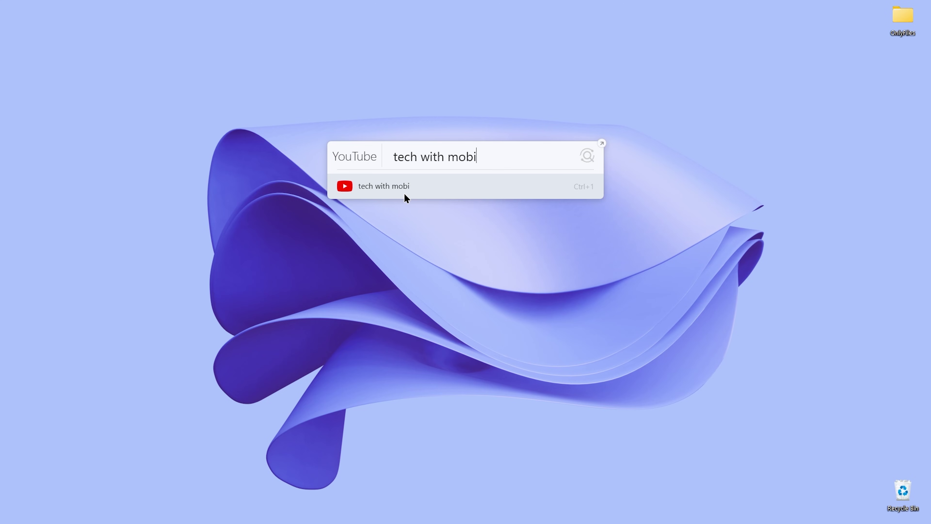
text(h)
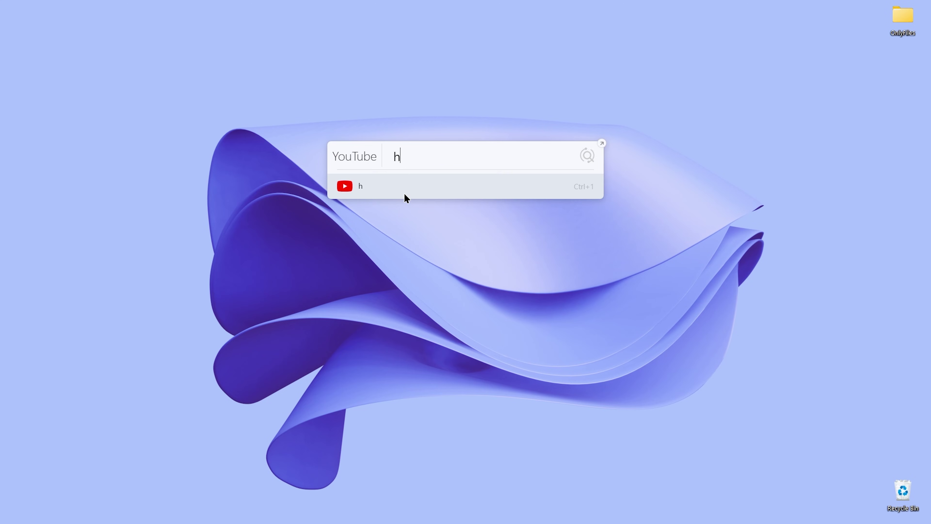
text(ow to make spotify look )
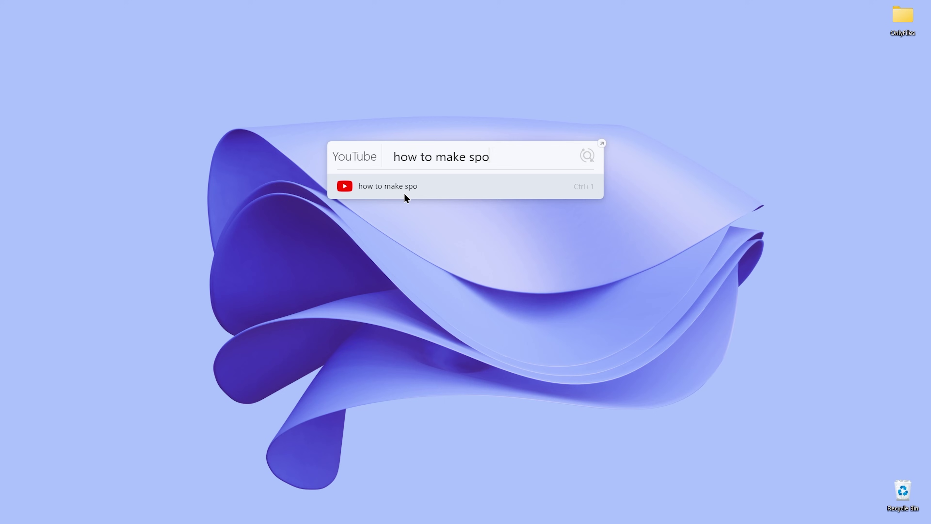
text(100x better)
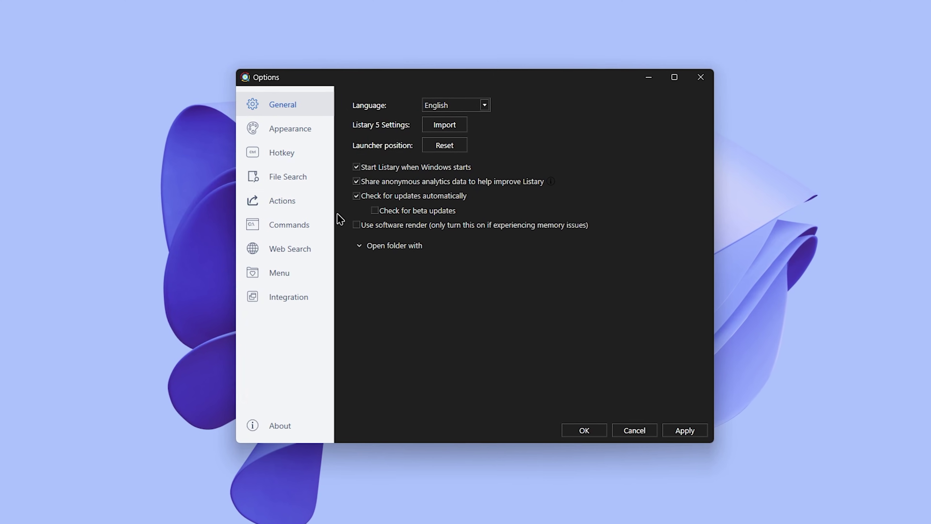
View the Appearance and File Search pages of Listary's options.
click(300, 137)
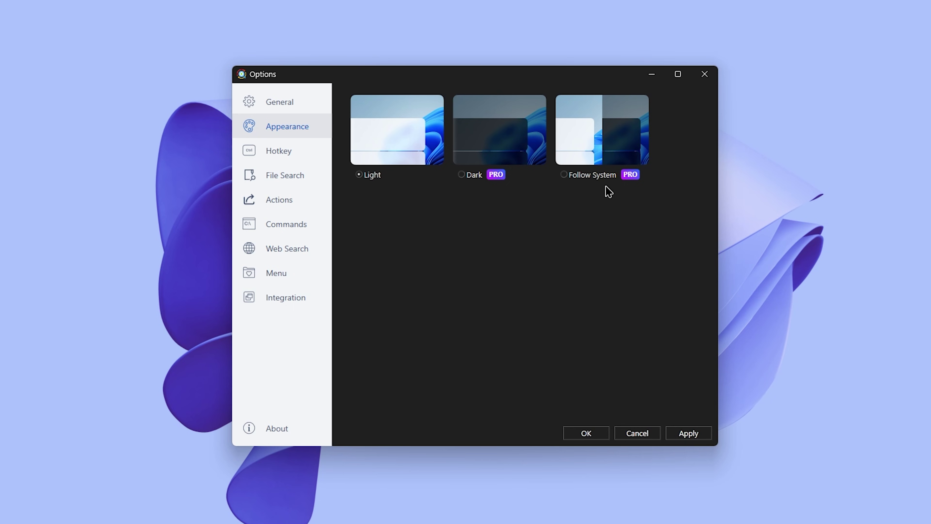
click(285, 175)
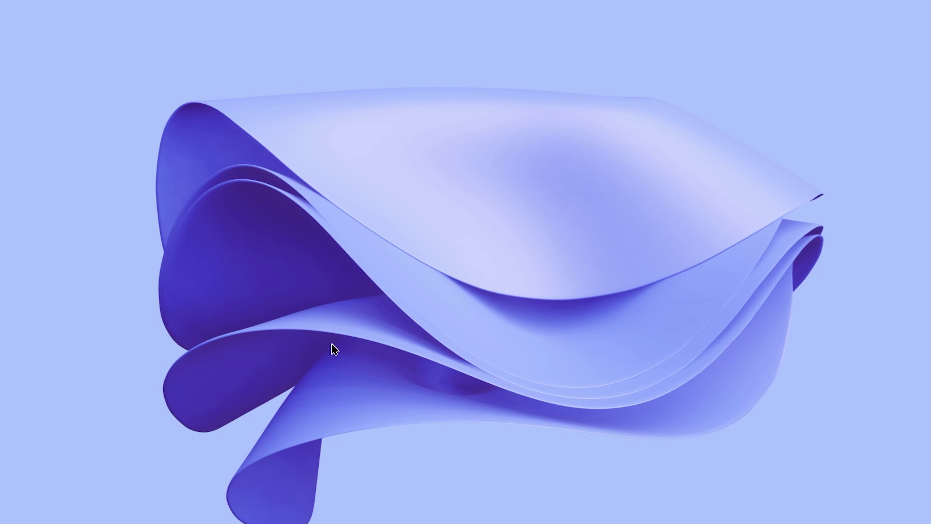
Search for "twm." in Listary's File Search window, view the image Copy of twm.png, and close it.
key(ctrl)
key(ctrl)
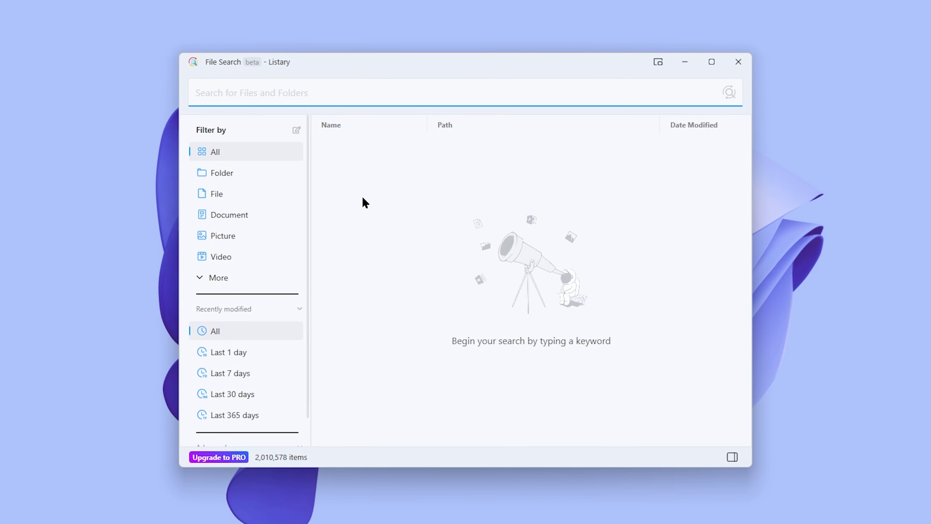
text(twm.)
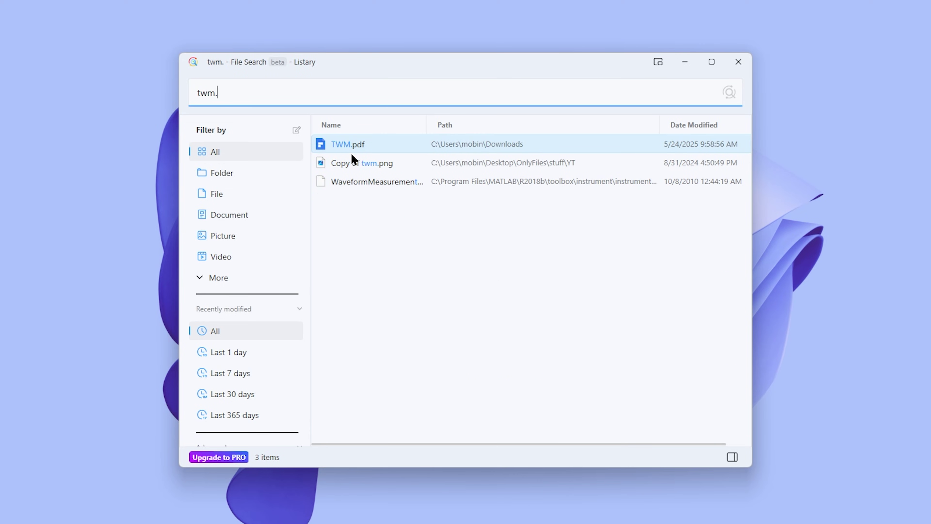
click(393, 161)
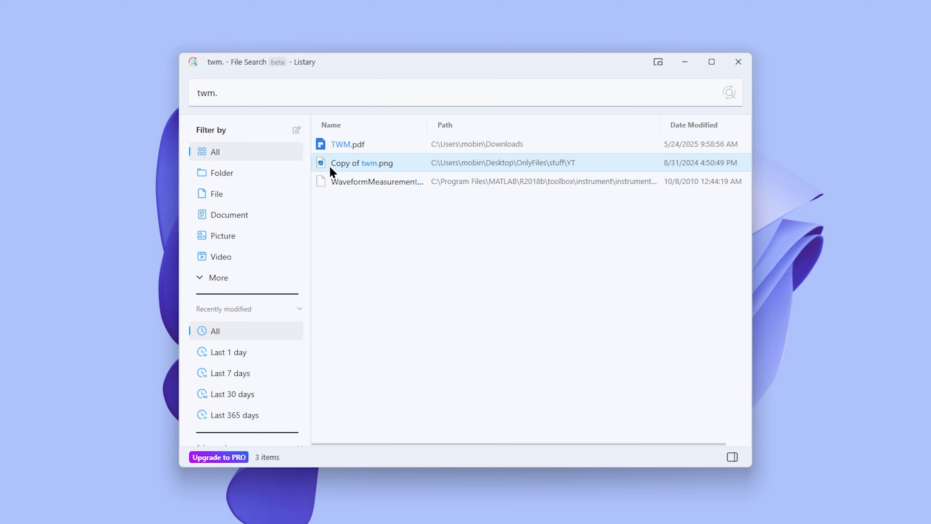
double_click(385, 164)
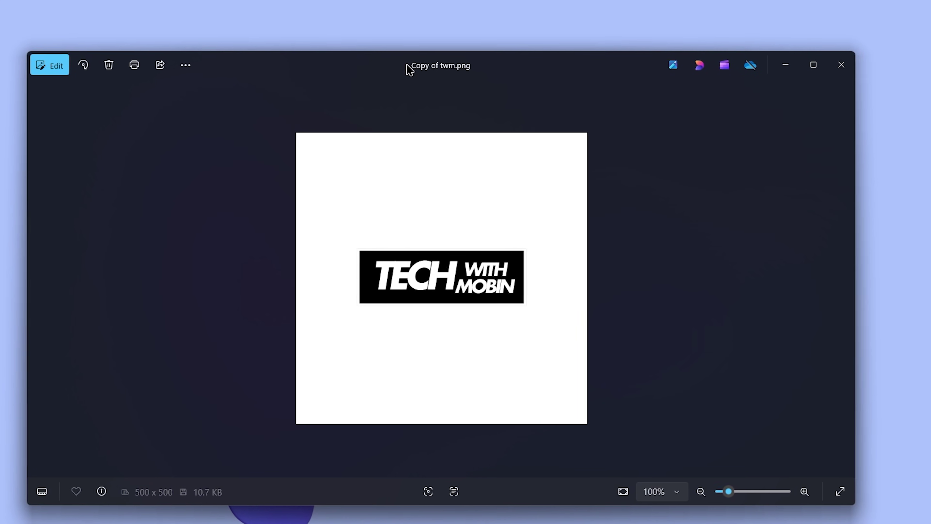
click(843, 61)
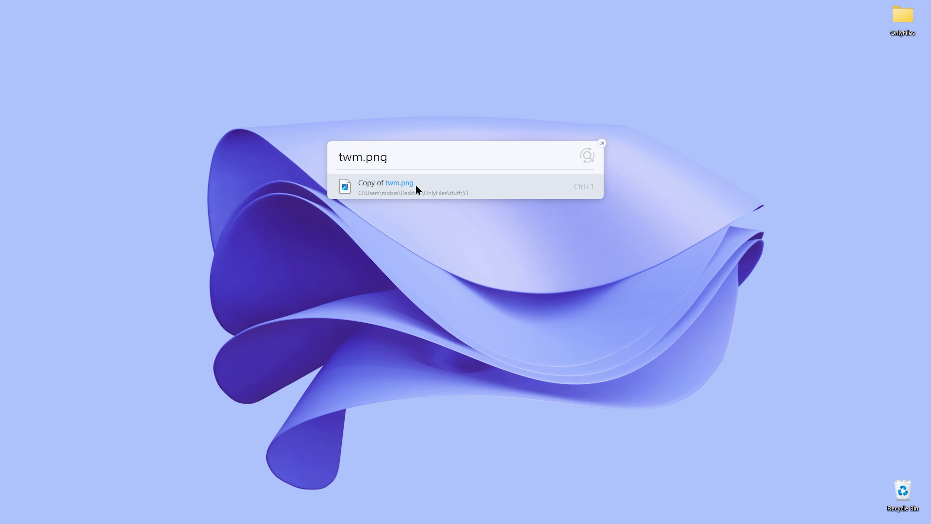
Show the available actions for Copy of twm.png in the launcher and copy the file.
key(Tab)
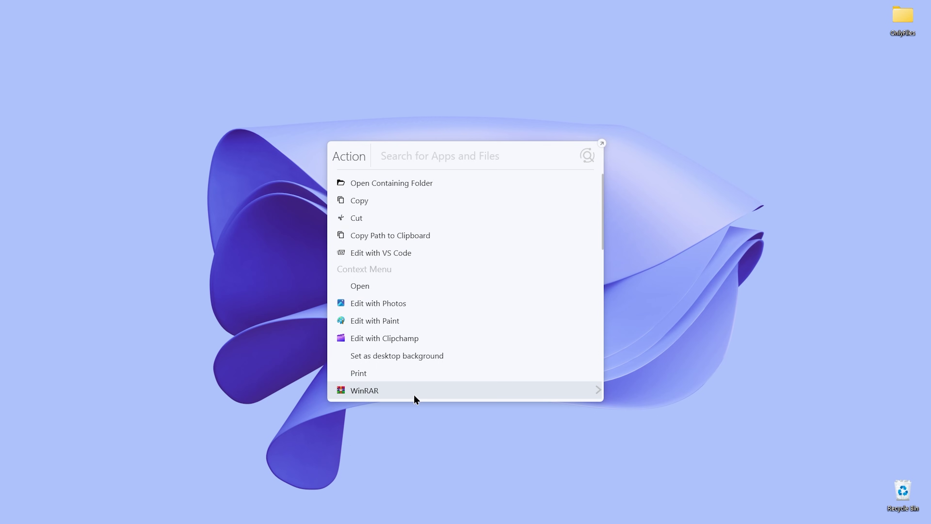
click(404, 204)
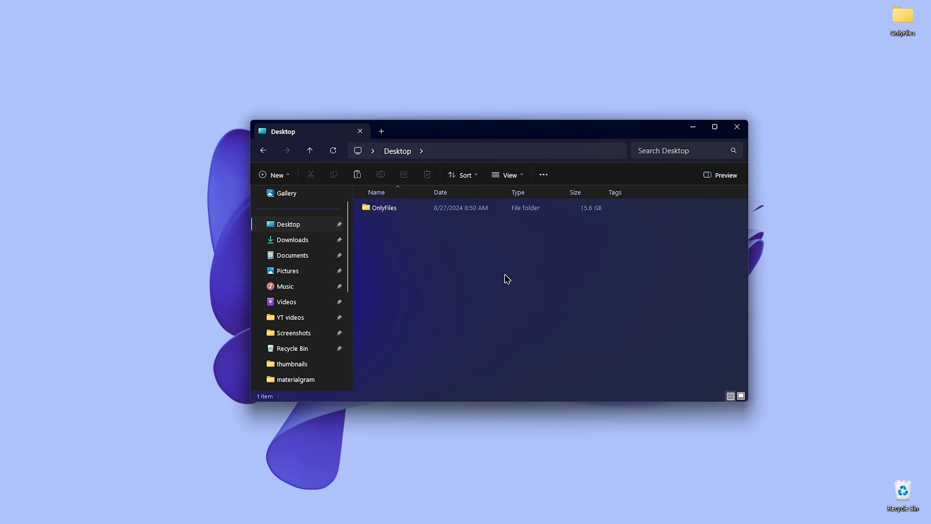
Search for "twm.png" from the Desktop folder window, review the result's actions, and open Copy of twm.png.
text(twm.png)
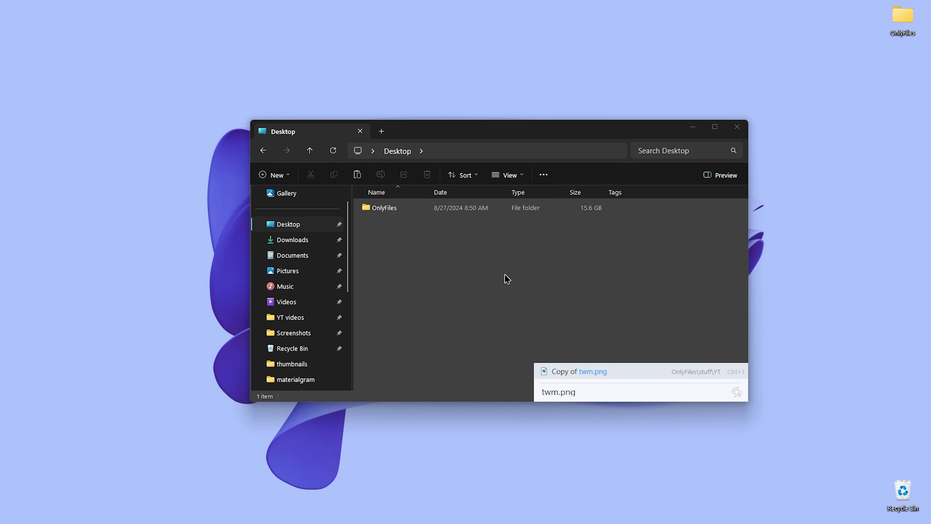
right_click(719, 372)
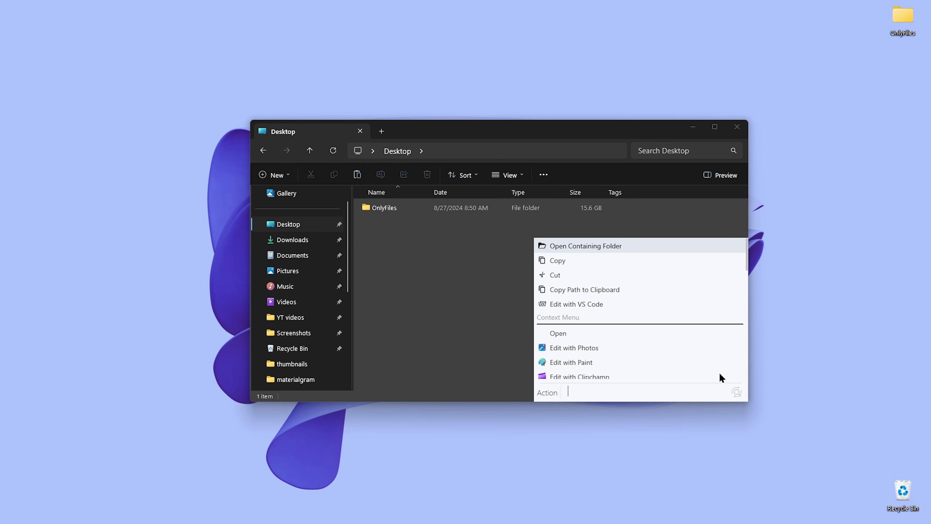
scroll(645, 365, down, 10)
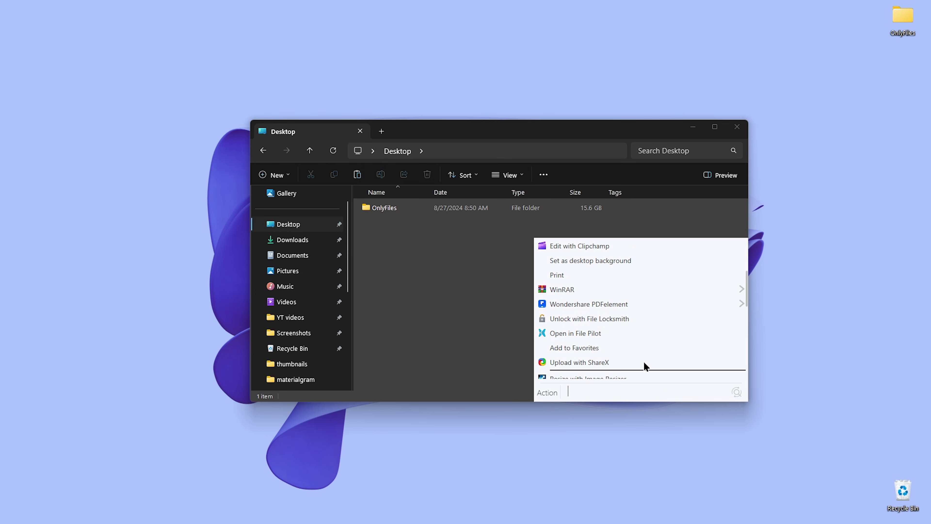
scroll(645, 366, up, 10)
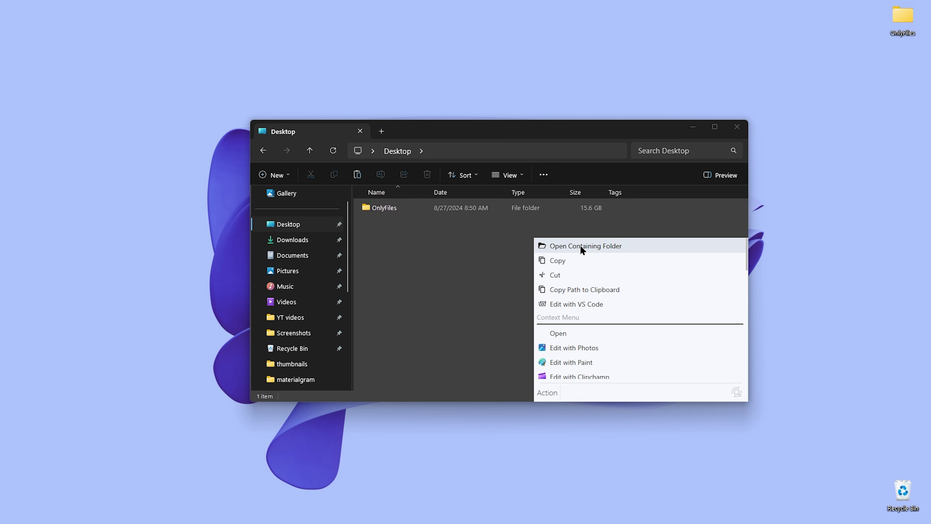
click(550, 334)
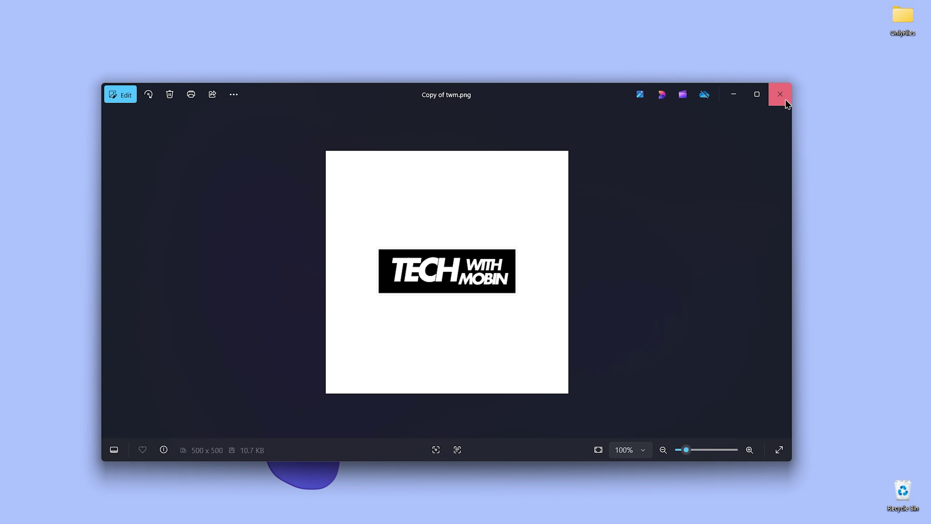
Set Listary's repeated show-hotkey action to Switch to file search in the Hotkey options, and search for "twm.png".
click(780, 95)
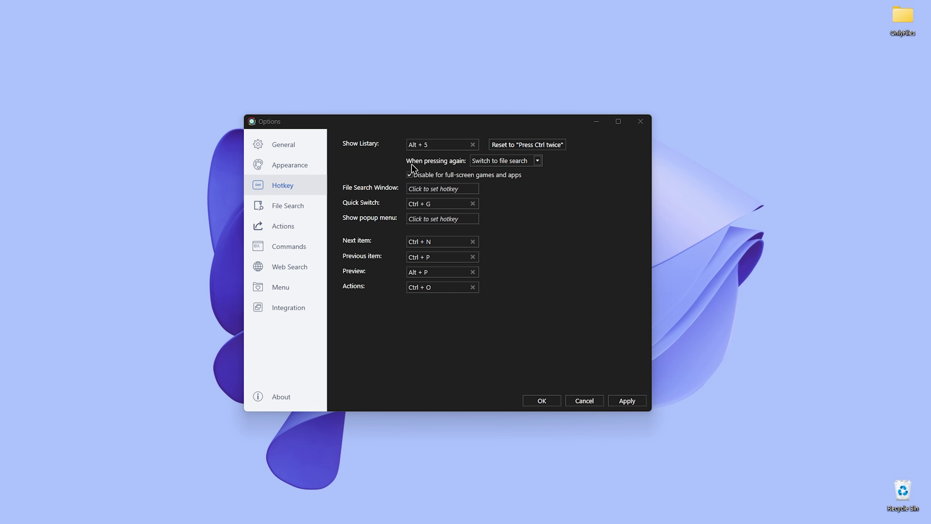
click(535, 162)
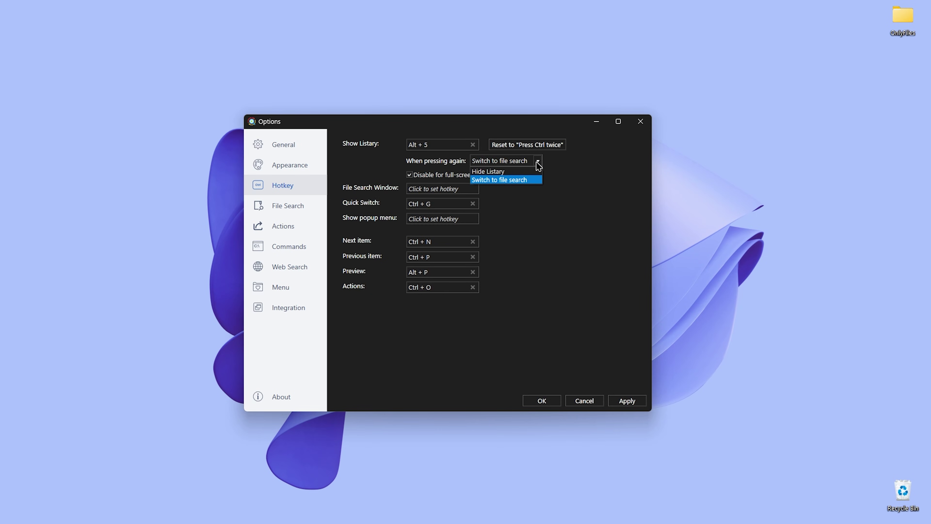
click(530, 179)
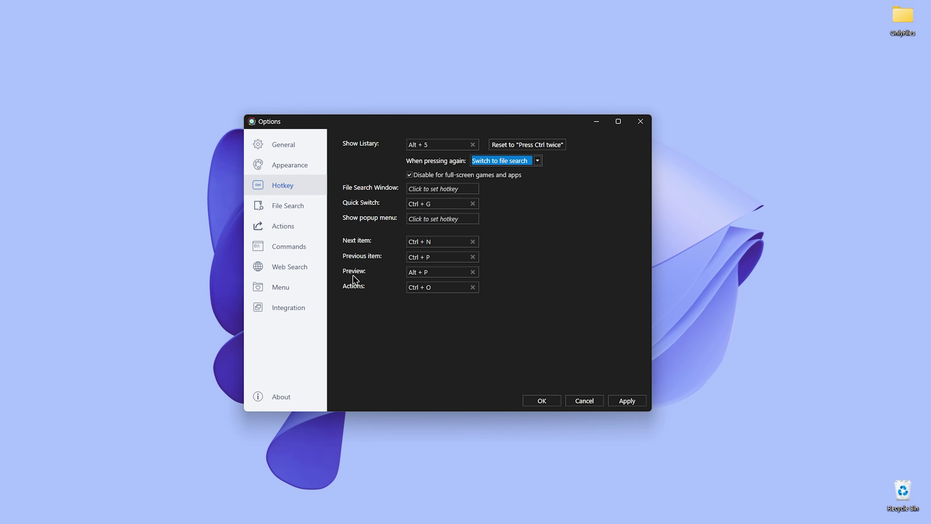
key(alt+5)
text(twm.png)
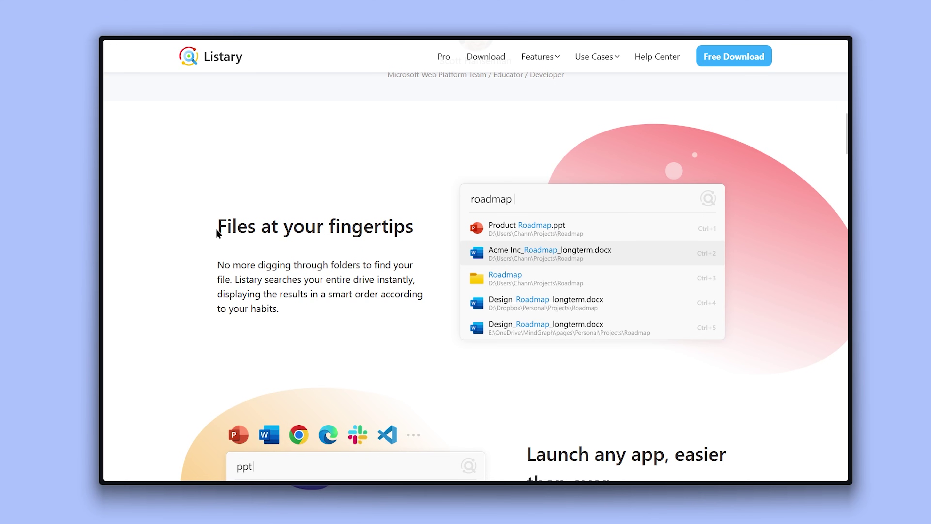
Read the "Files at your fingertips" and "Quick Save & Open" descriptions on the Listary website.
drag(219, 228, 411, 232)
click(332, 312)
drag(328, 295, 418, 305)
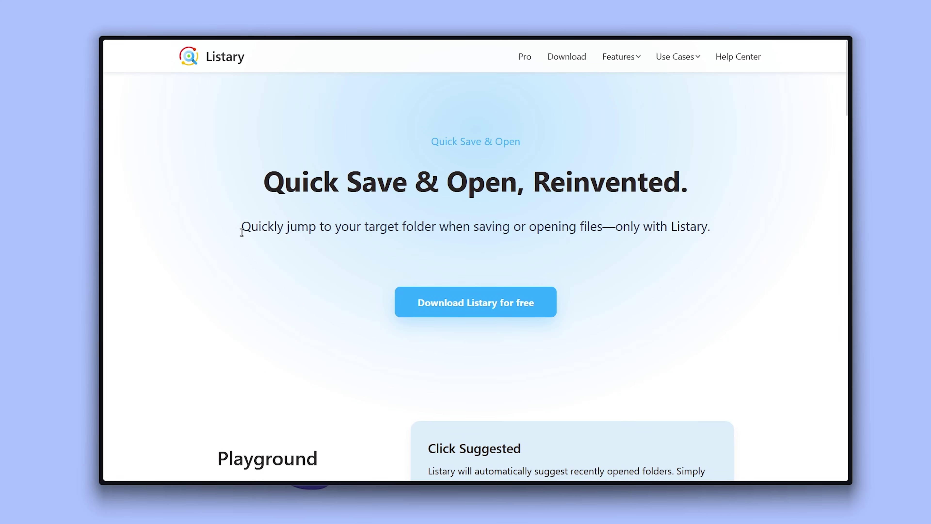
drag(241, 227, 708, 234)
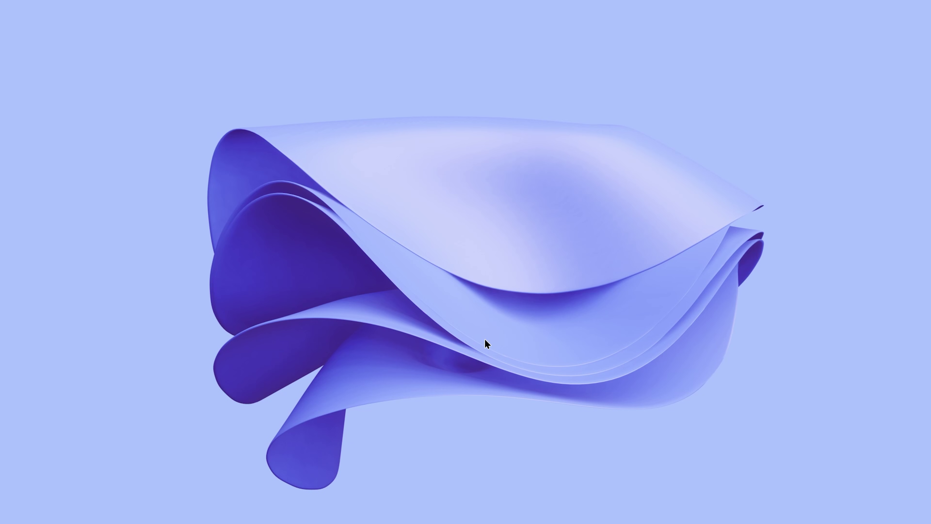
Search Listary for the "shut" and "reboot" commands and view the Commands page of its options.
key(ctrl+alt+space)
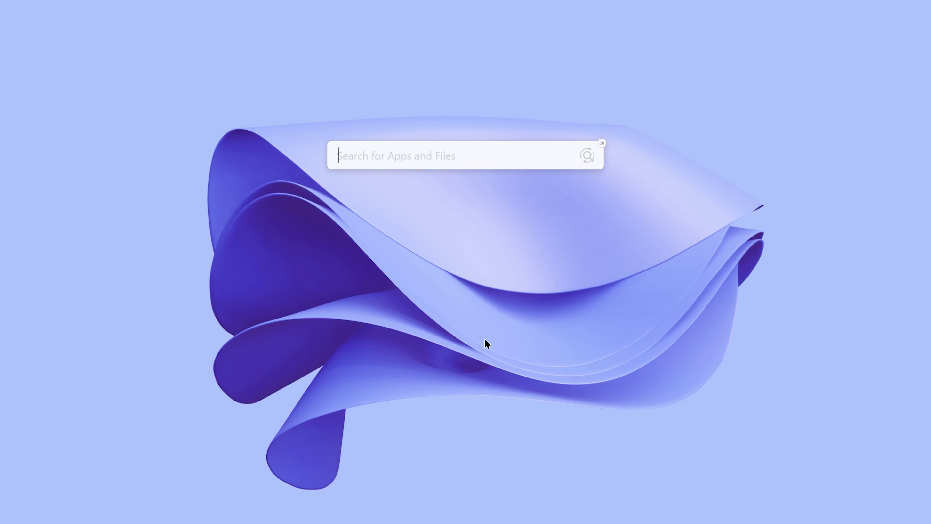
text(shut)
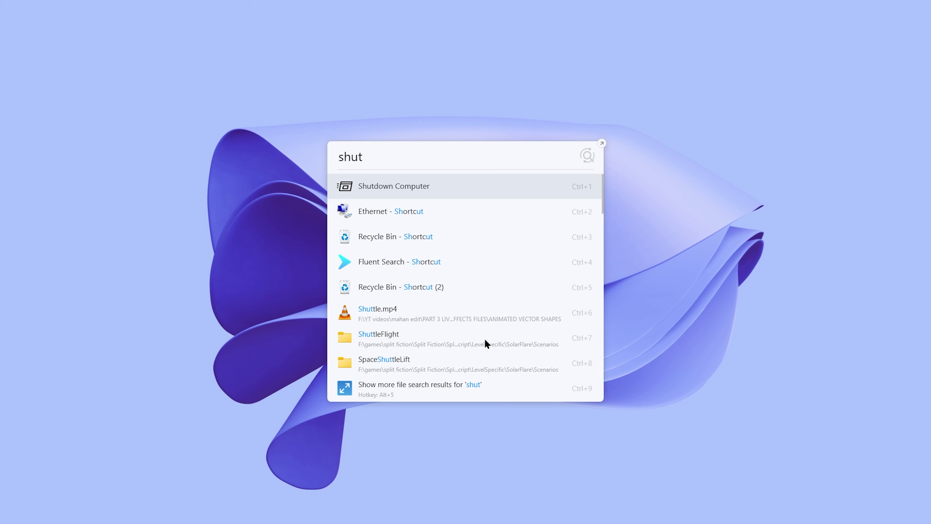
key(ctrl+a)
text(l)
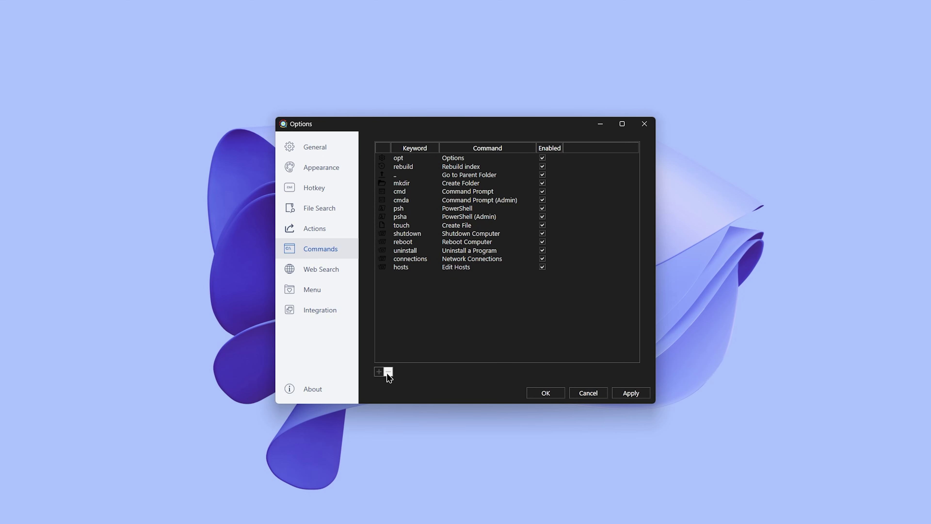
click(379, 372)
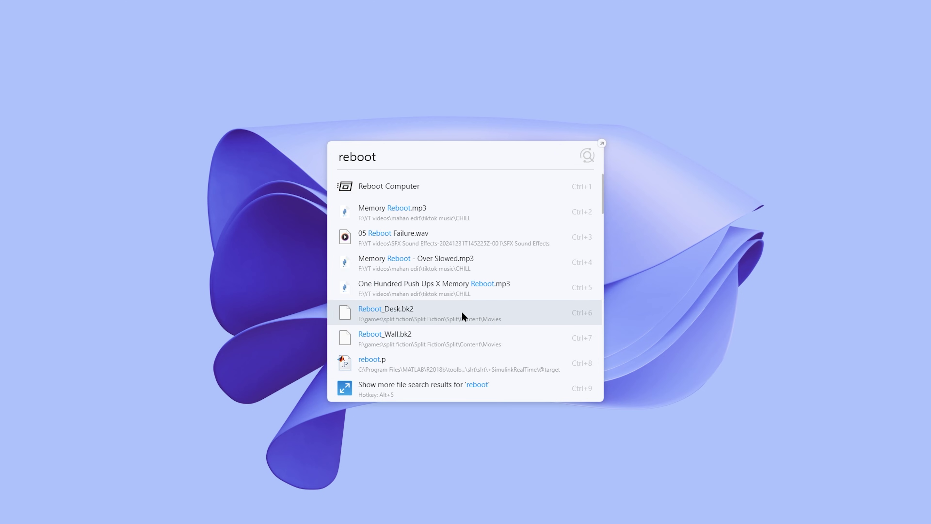
key(Escape)
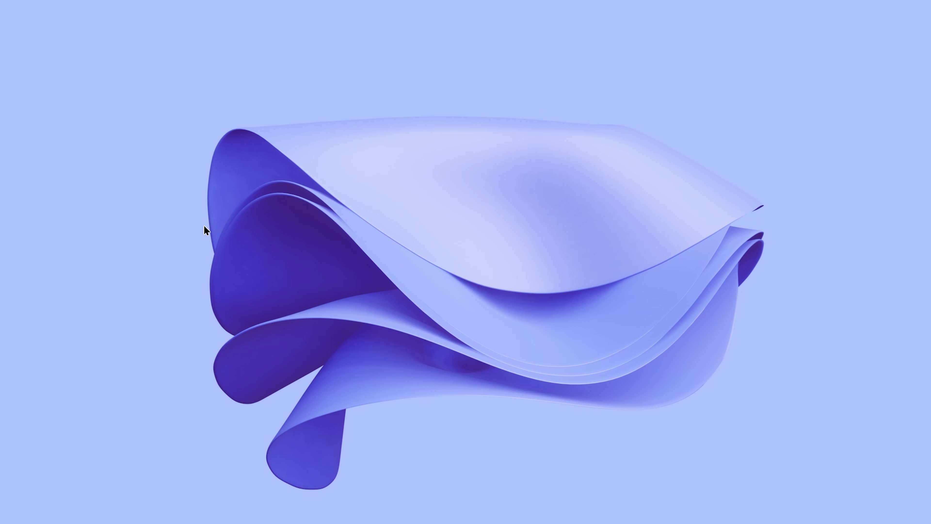
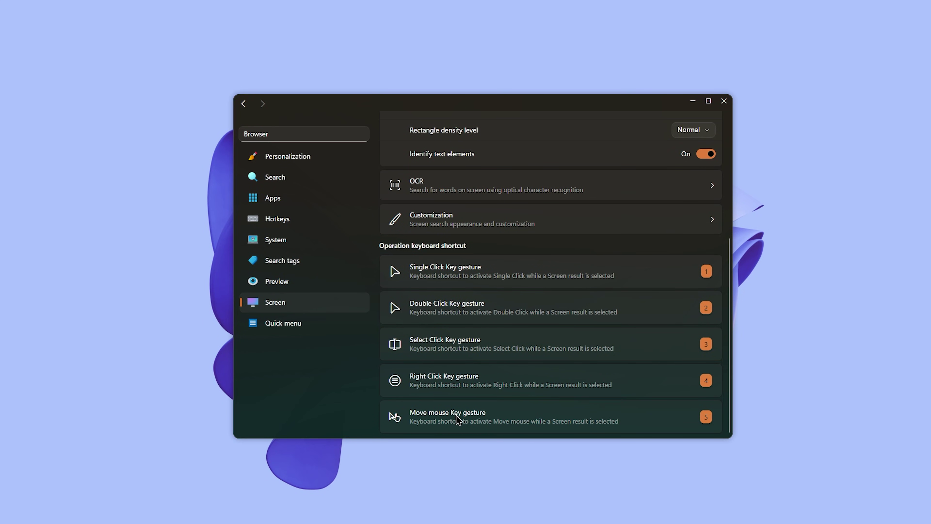
Browse the plugins available under Apps in Fluent Search's settings.
click(277, 206)
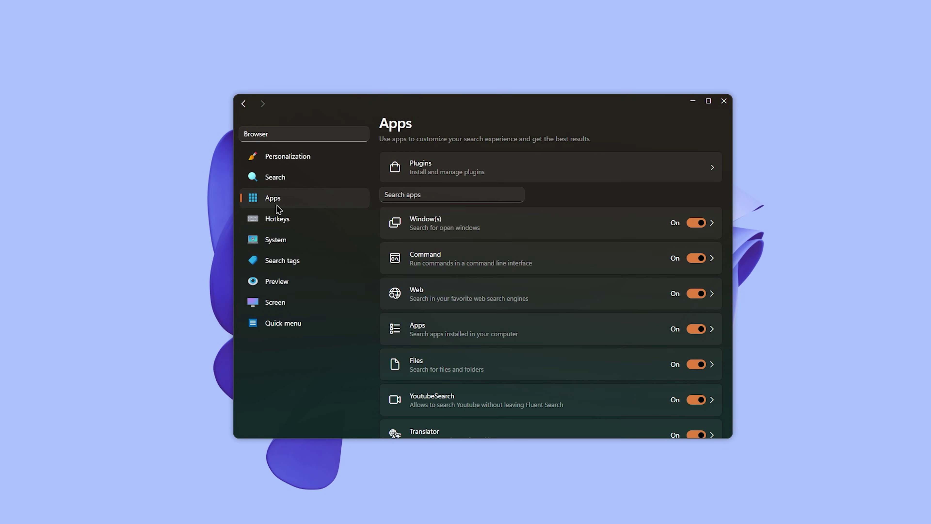
click(469, 180)
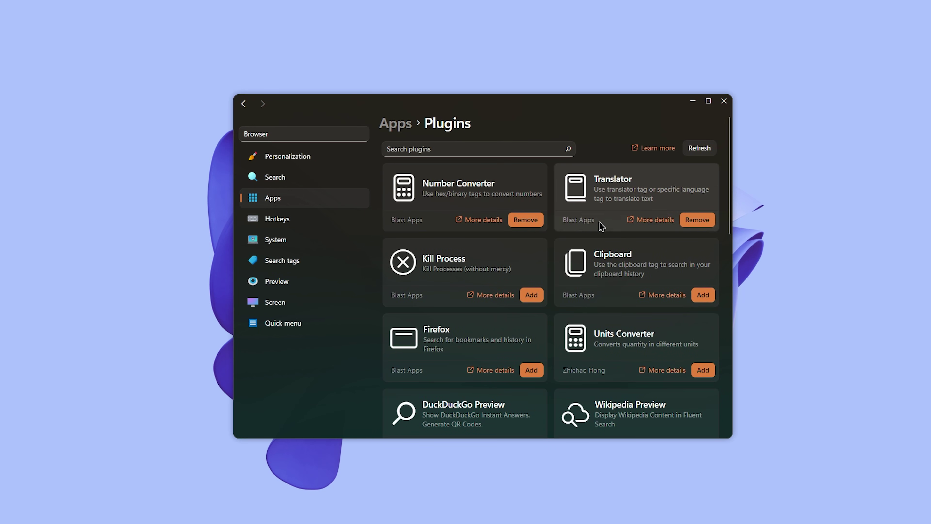
scroll(601, 225, down, 3)
scroll(601, 226, down, 1)
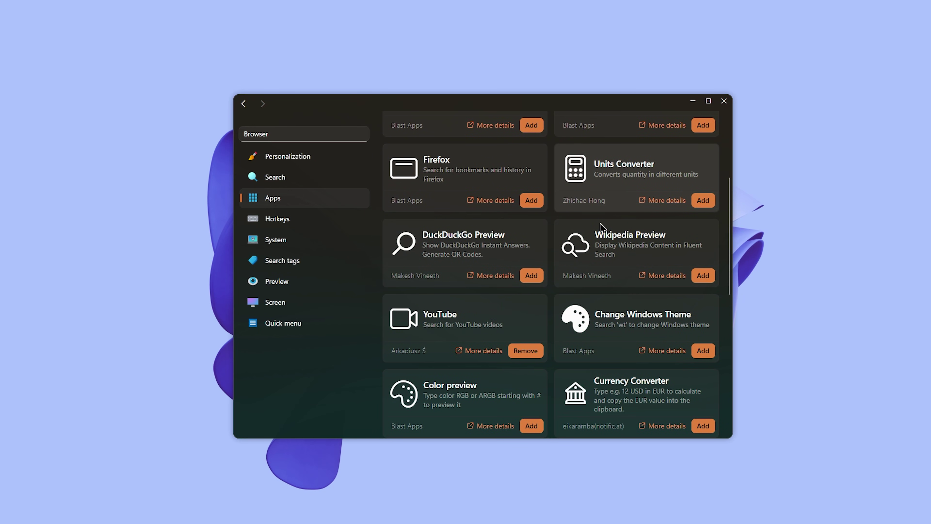
scroll(601, 225, down, 6)
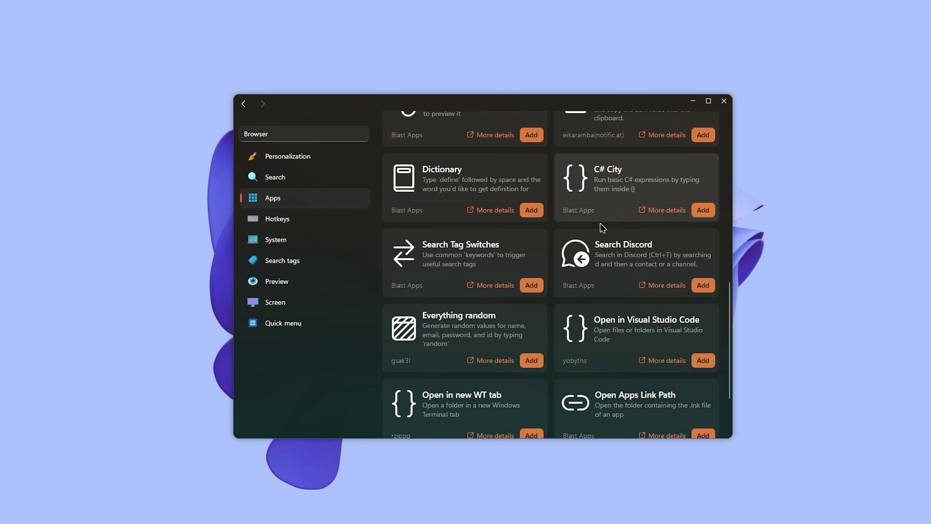
scroll(601, 225, down, 2)
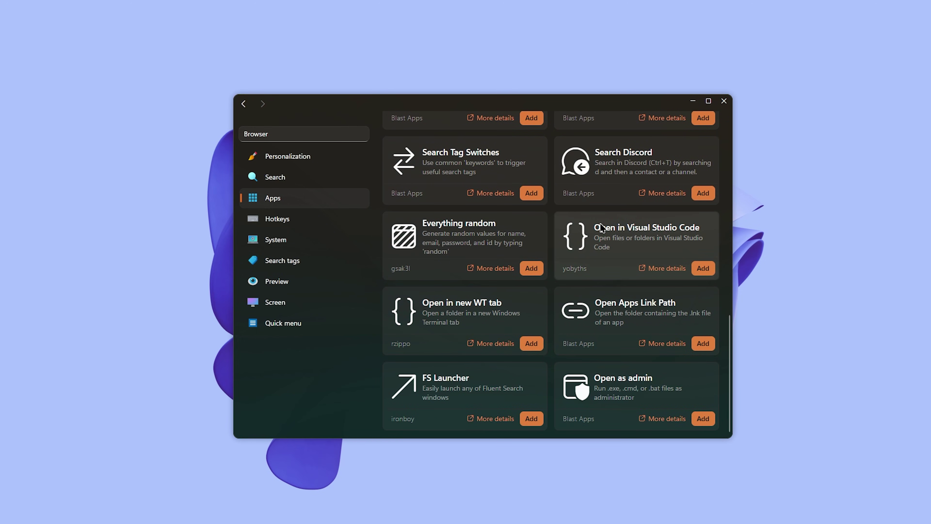
scroll(601, 226, up, 15)
Search the plugins for "youtube" and add the YouTube plugin.
click(407, 149)
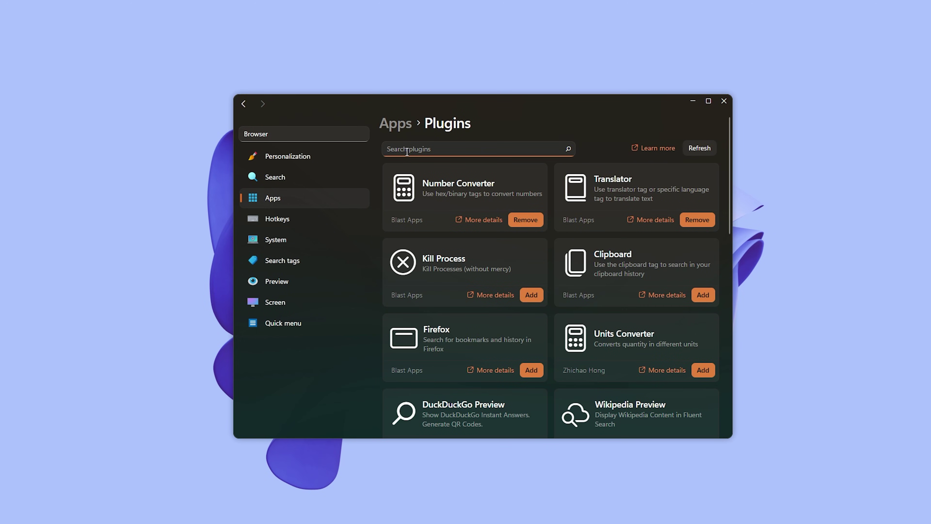
text(youtube)
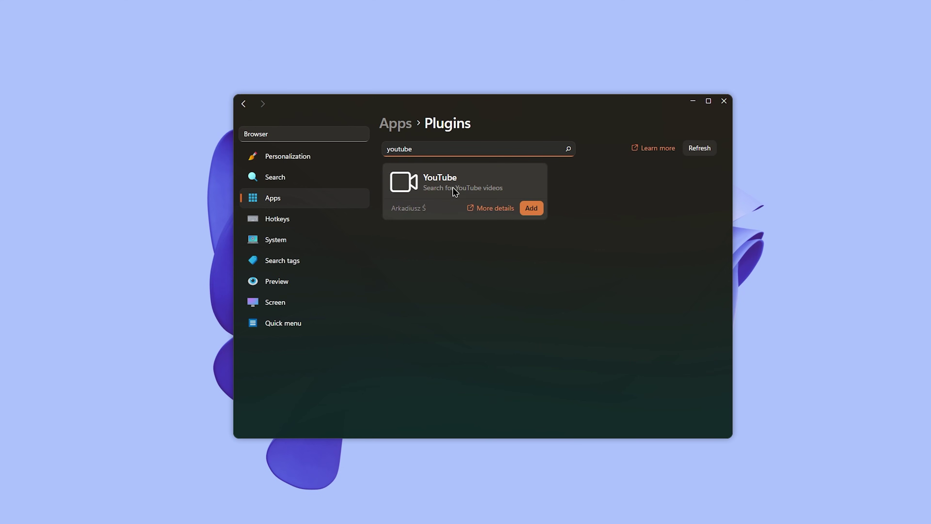
click(534, 208)
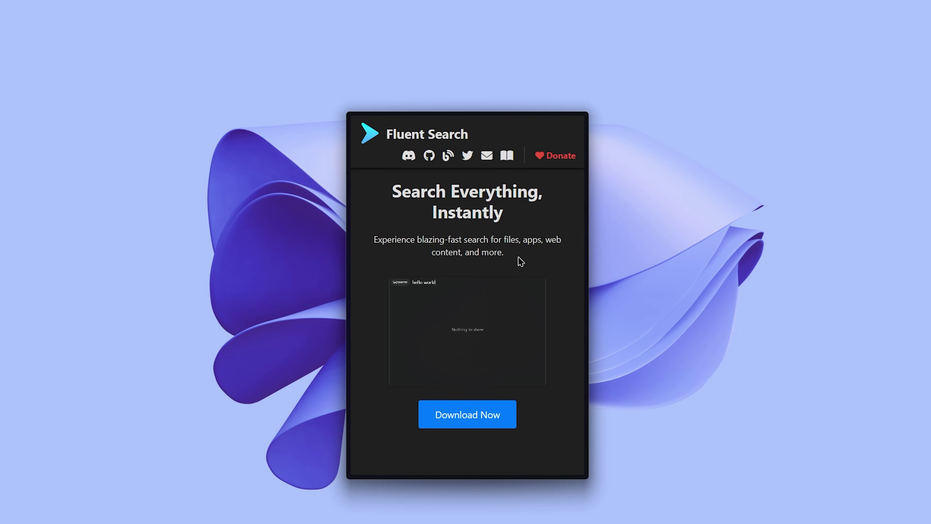
Search YouTube for "tech with mobin" using Fluent Search's Youtube tag and look through the video results.
key(ctrl+alt)
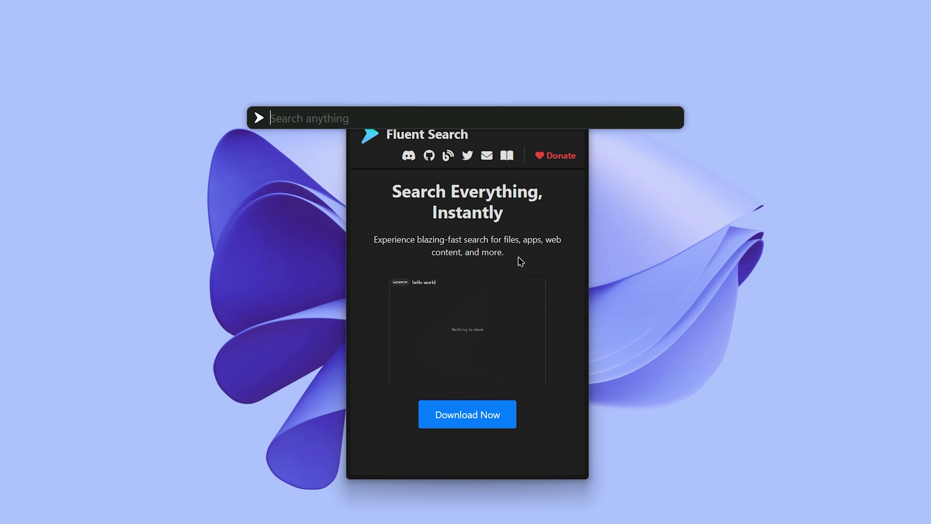
text(youtube)
key(Tab)
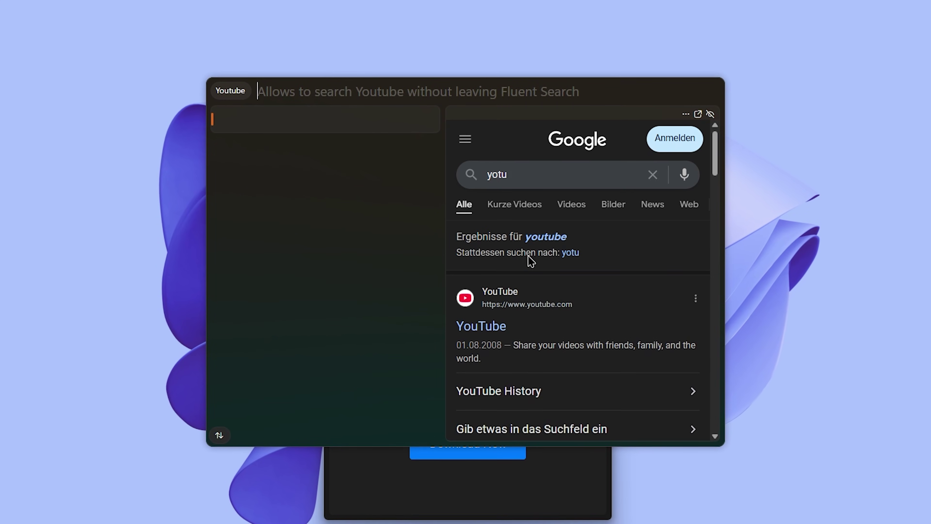
text(tech with mobin)
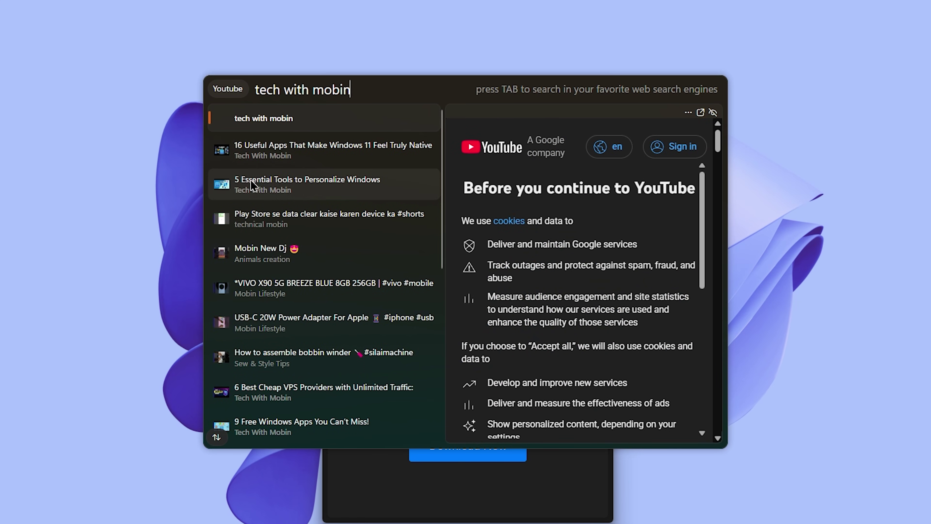
scroll(318, 207, down, 5)
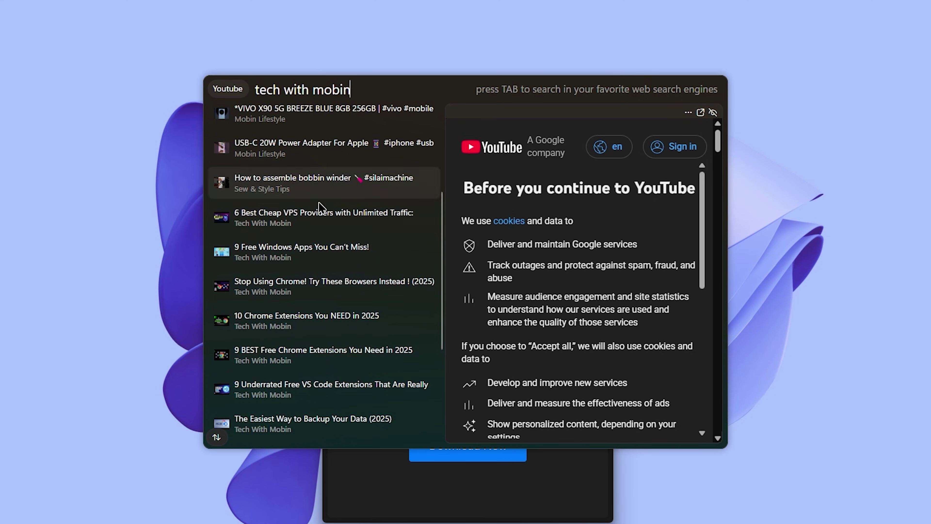
scroll(322, 211, up, 5)
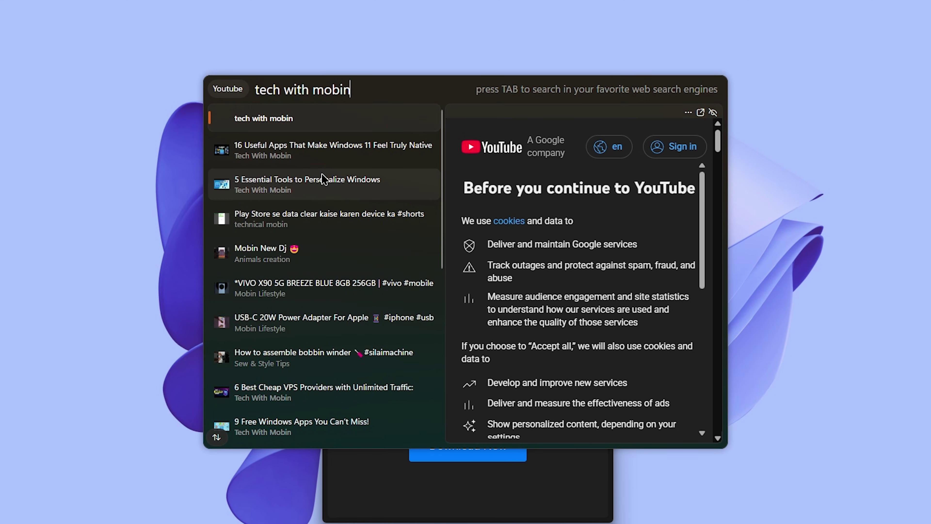
key(Down)
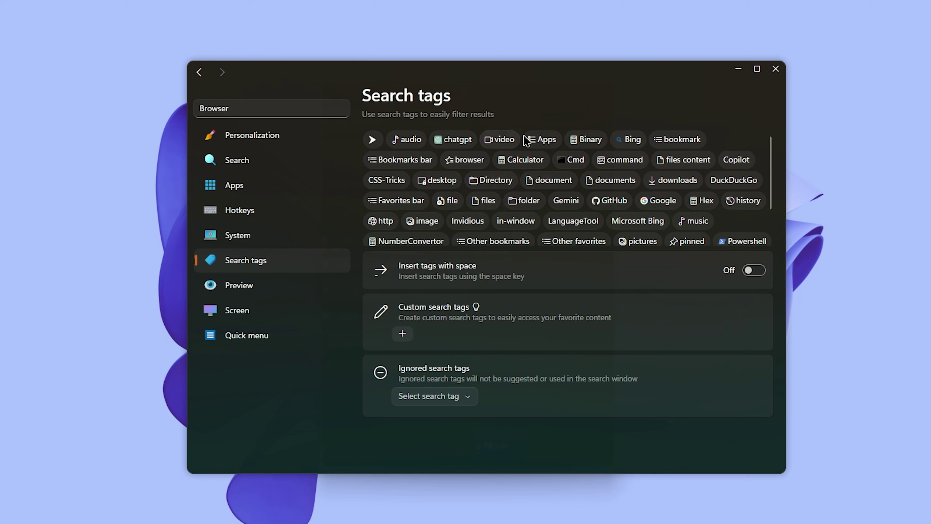
Review the list of search tags in the settings and activate the chatgpt tag in the search window.
mouse_move(678, 146)
scroll(741, 225, down, 1)
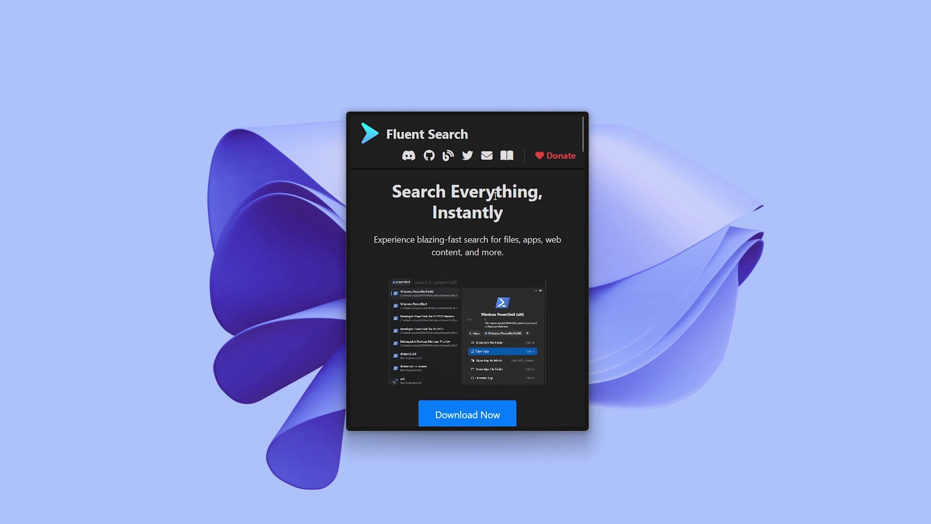
key(alt+space)
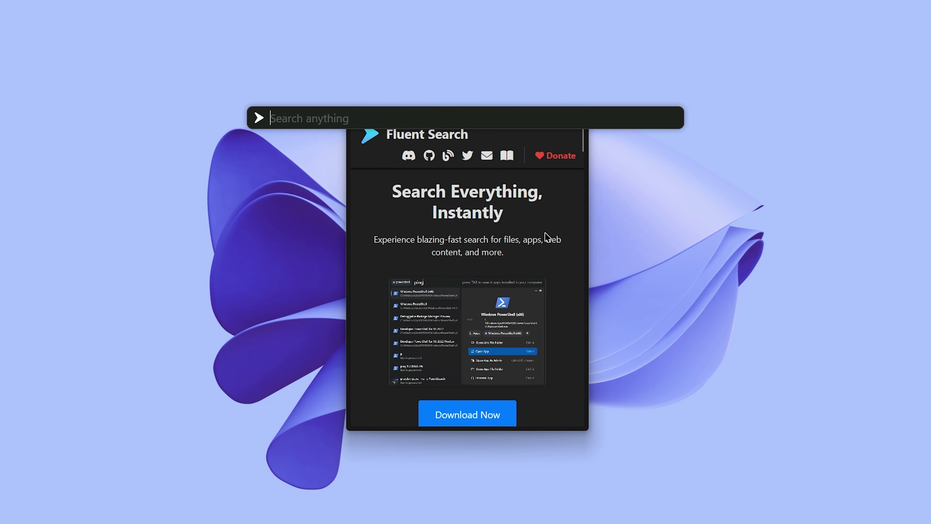
text(chatgpt)
key(Tab)
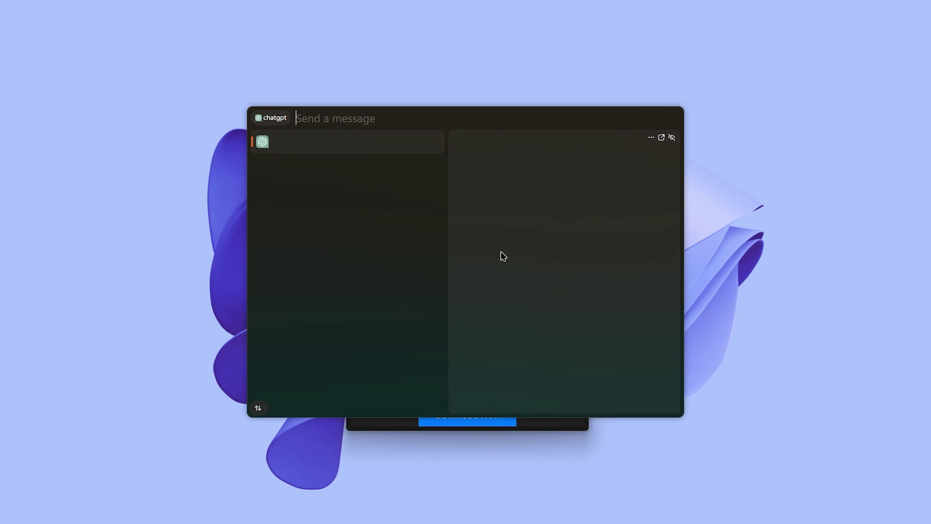
Ask ChatGPT "do you know tech with mobin yt channel?" in the preview pane.
click(535, 356)
text(do you know tech with mobin yt channel?)
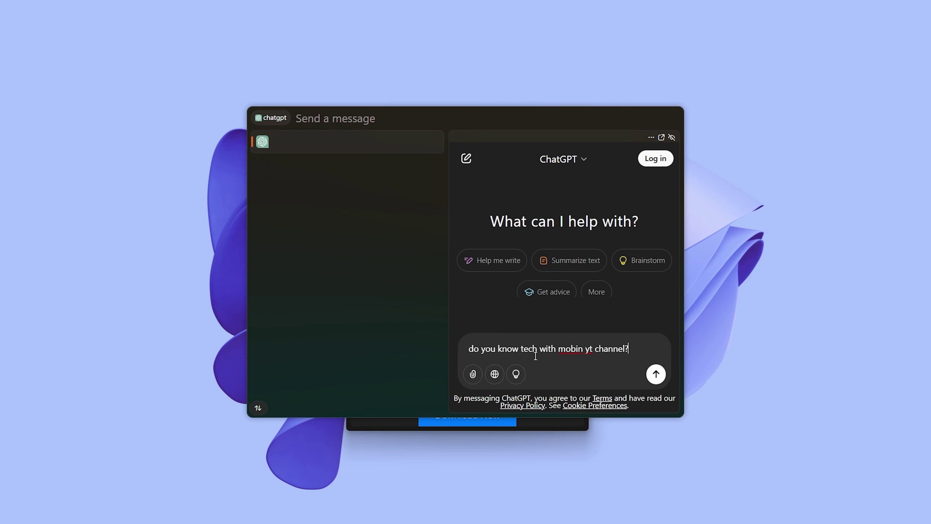
key(Return)
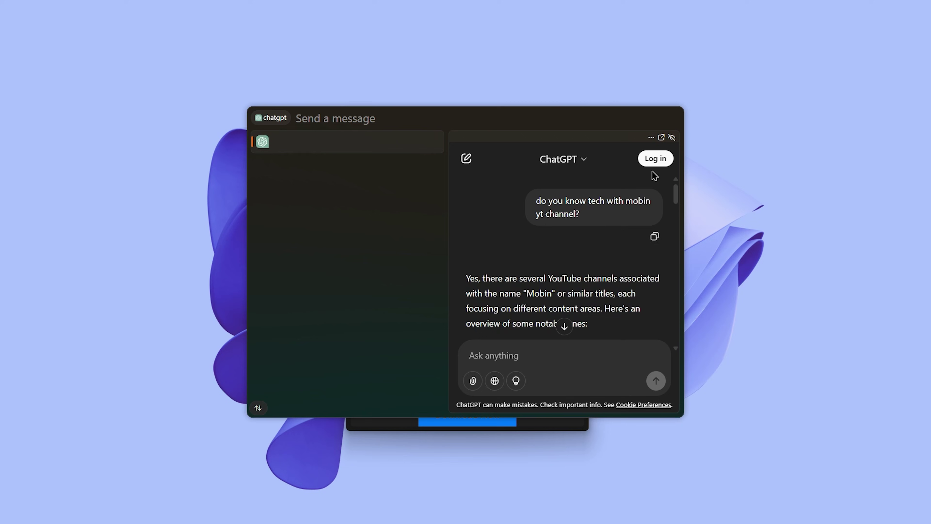
Open the ChatGPT preview in a separate window, enlarge it, and move it over the search window.
click(661, 137)
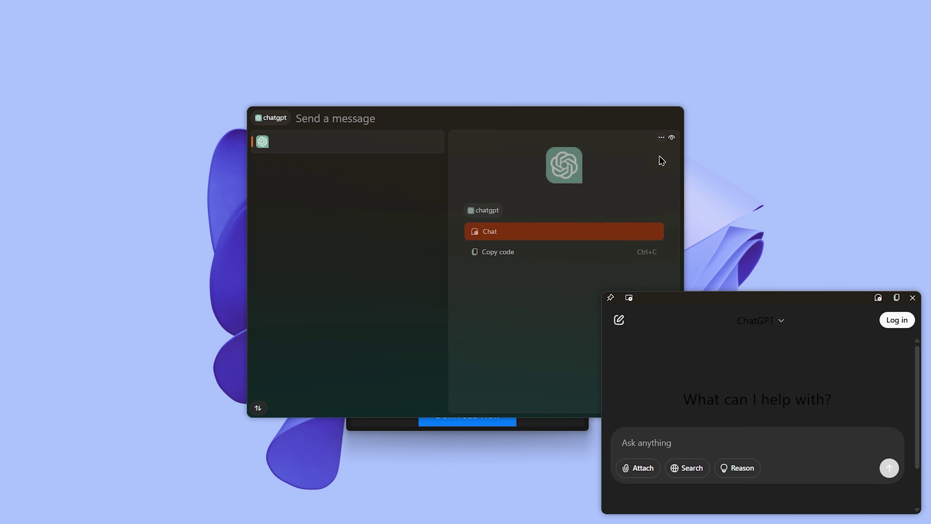
drag(798, 299, 552, 156)
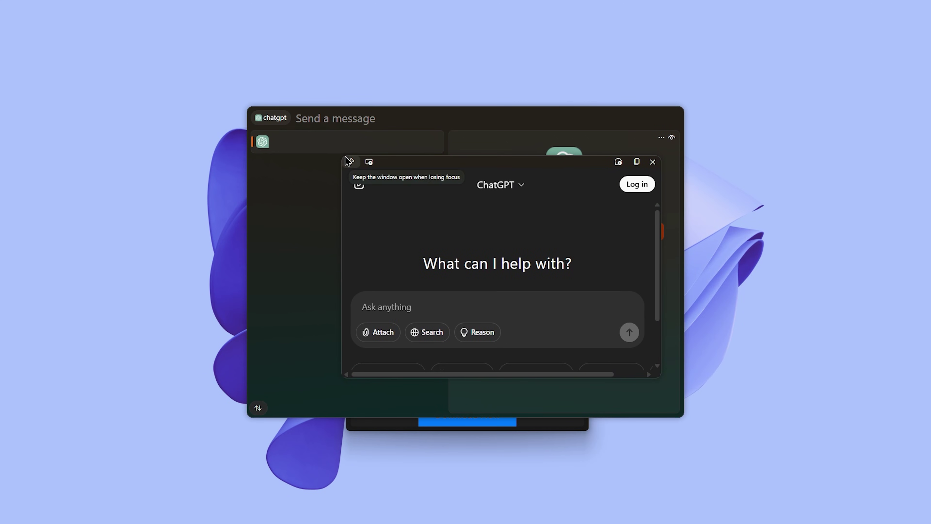
drag(342, 157, 117, 51)
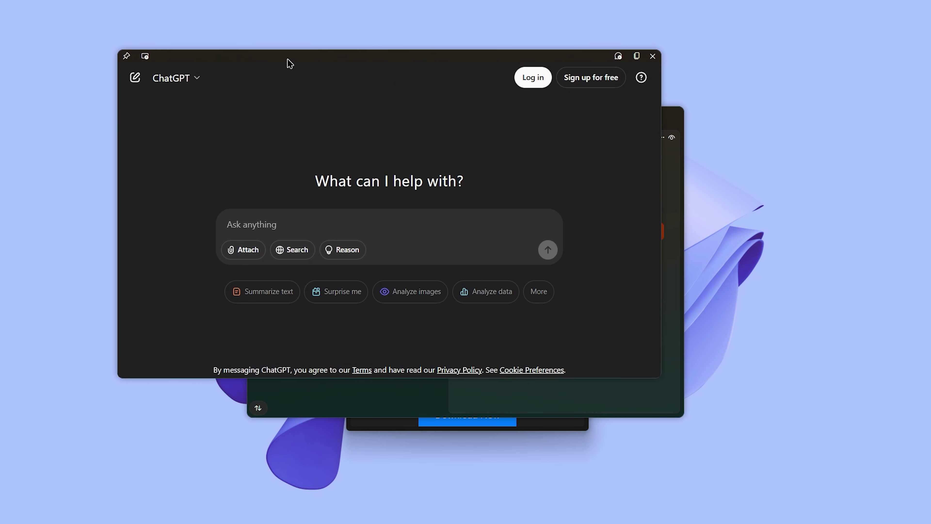
drag(289, 62, 349, 98)
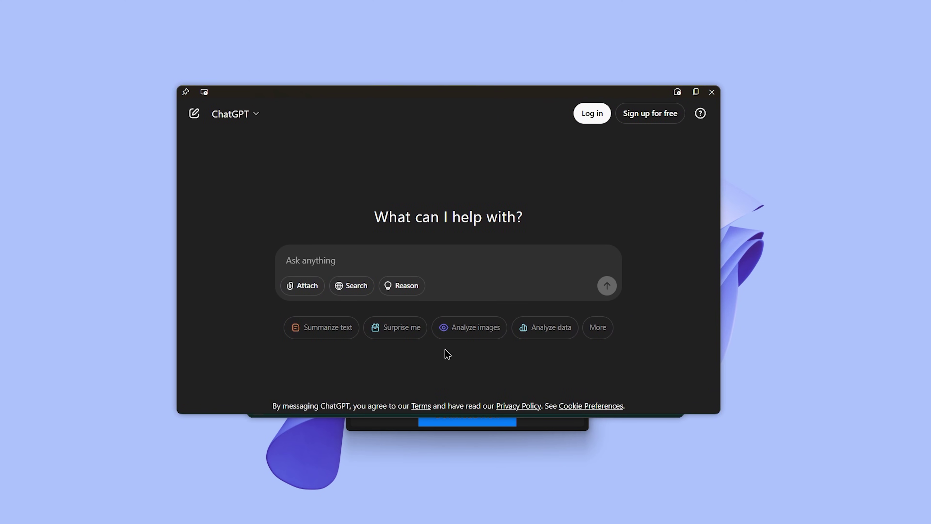
Search with Fluent Search's .pdf tag for "twm" and look through the actions offered for the TWM.pdf result.
key(ctrl+alt)
text(.pdf)
key(Tab)
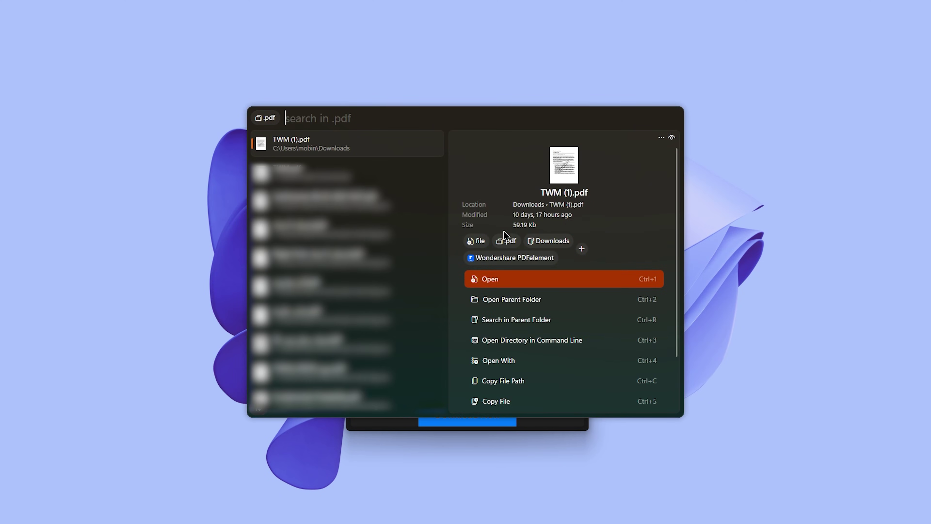
text(twm)
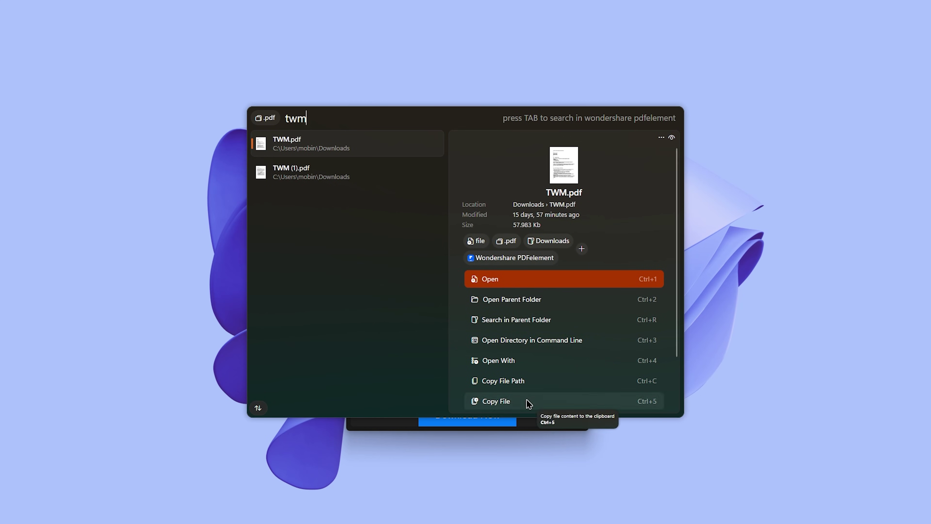
scroll(531, 410, down, 2)
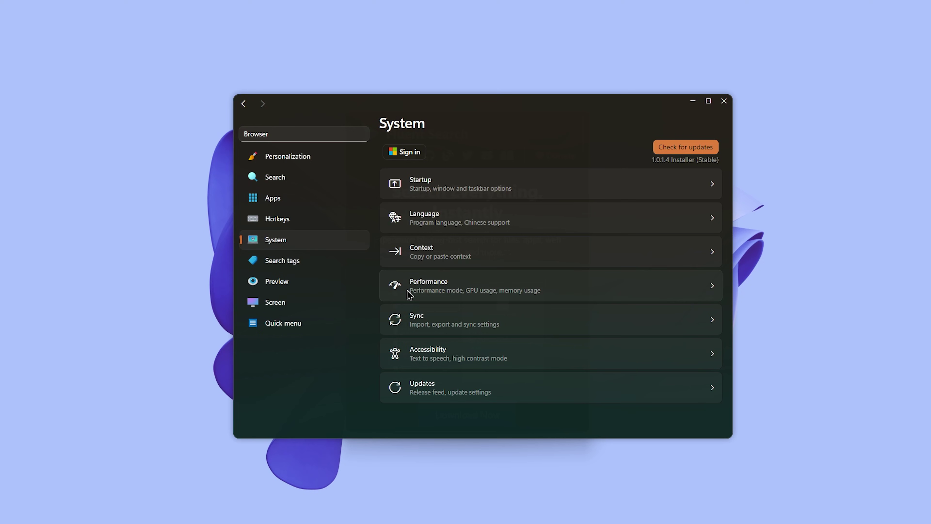
Open the System performance settings and toggle performance mode and reduced memory usage.
click(444, 288)
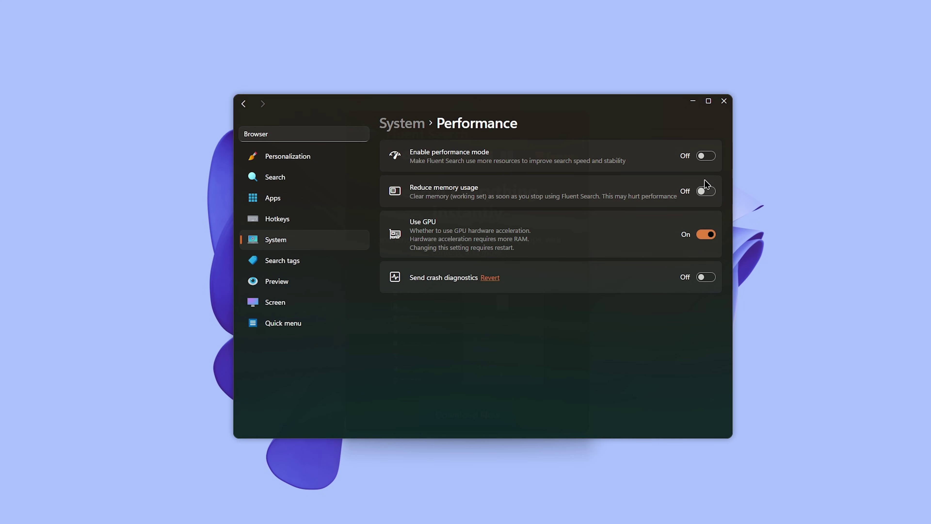
click(705, 156)
click(706, 191)
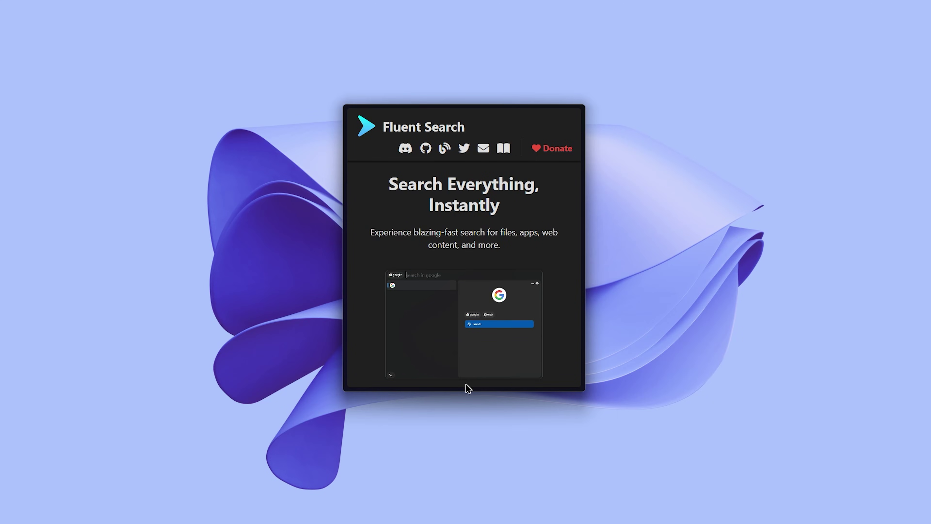
Activate the translate tag in the search window and translate "hepinizi seviyorum" into English in the preview pane.
key(ctrl+alt)
text(translate)
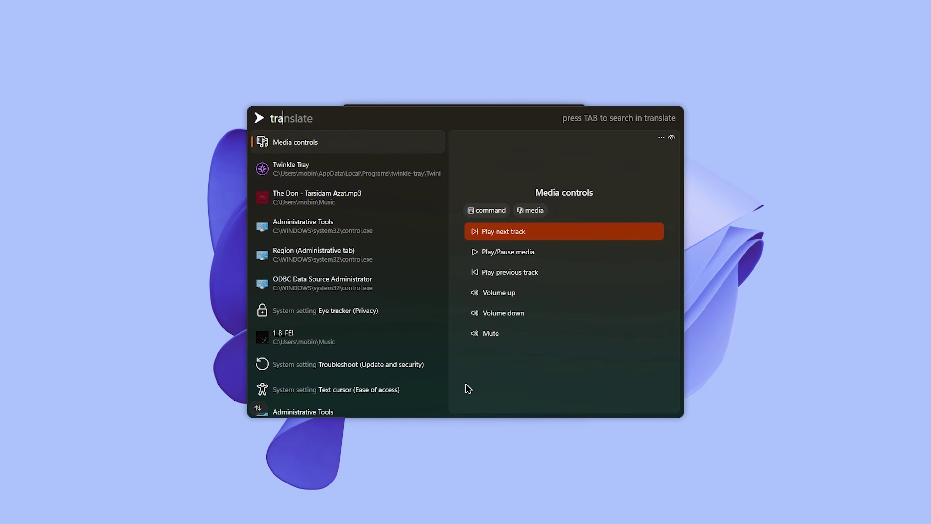
key(Tab)
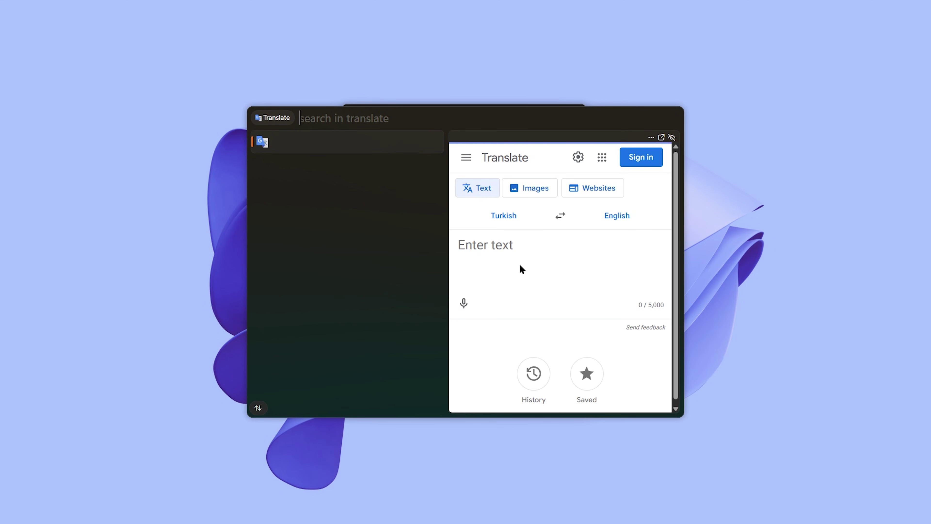
click(519, 244)
text(hepi)
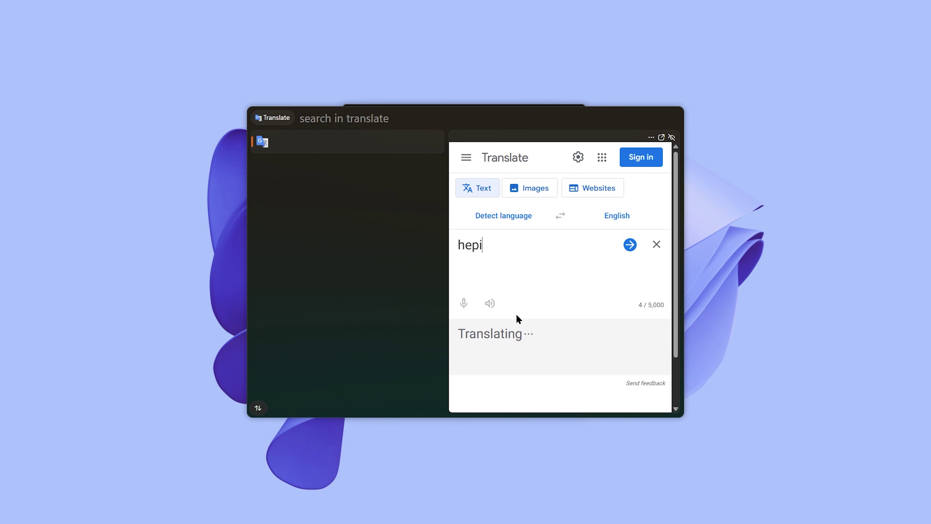
text(nizi sevi)
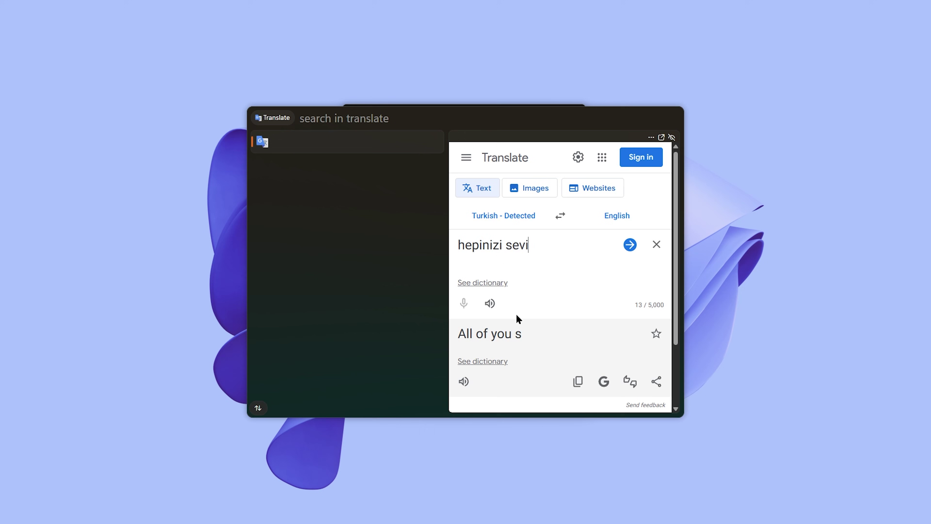
text(yorum)
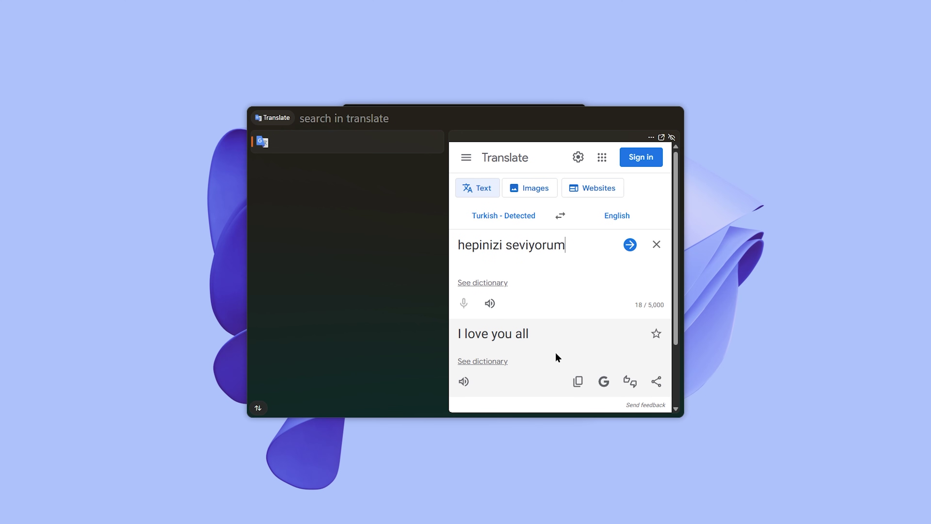
scroll(556, 357, down, 2)
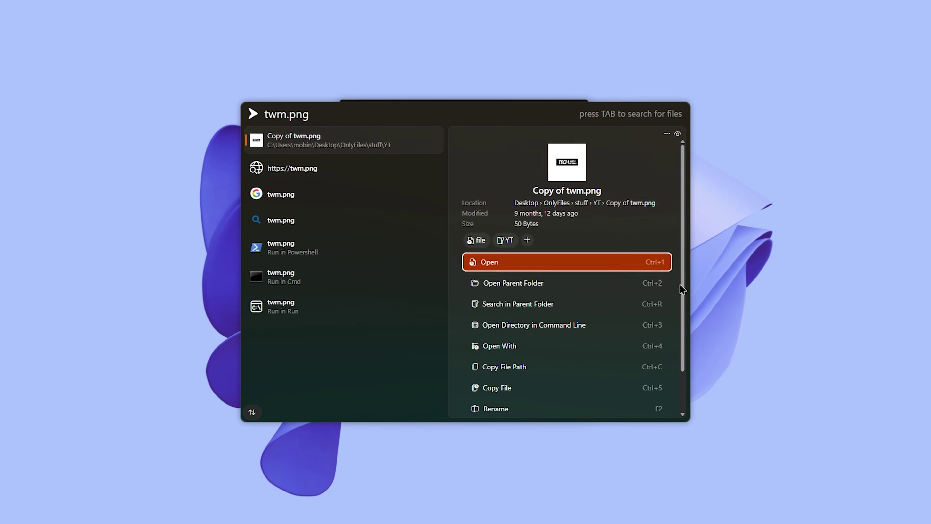
Step through the file actions for the "Copy of twm.png" result, from Open down past Copy File.
key(Down)
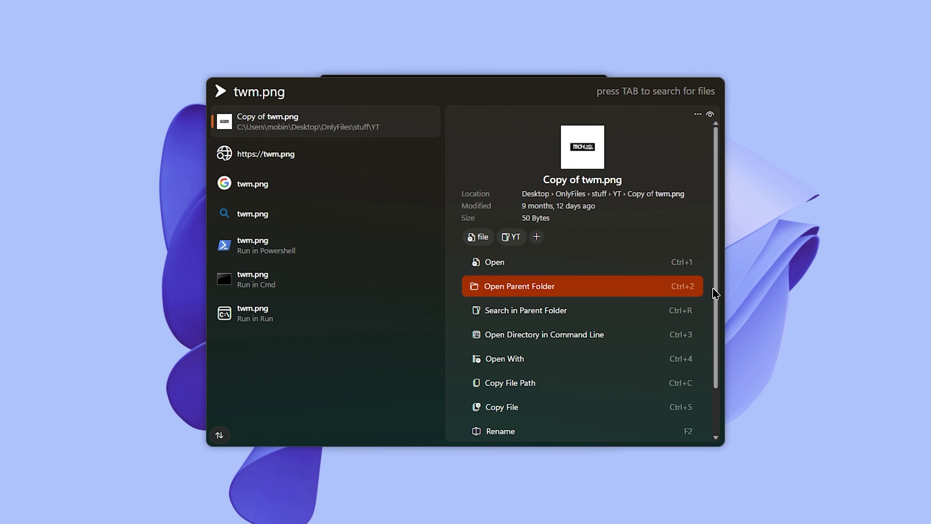
key(Down)
key(Down)
key(Down)
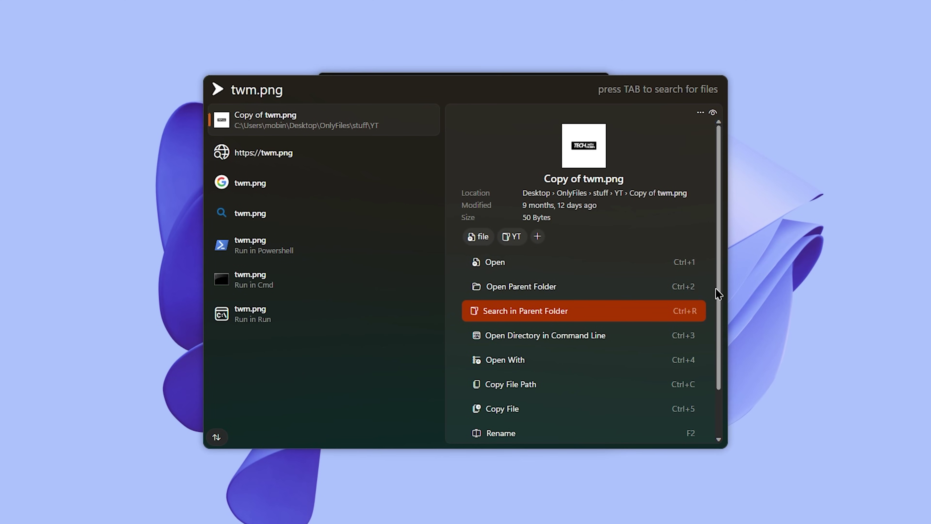
key(Down)
key(Down)
key(Down)
key(Down)
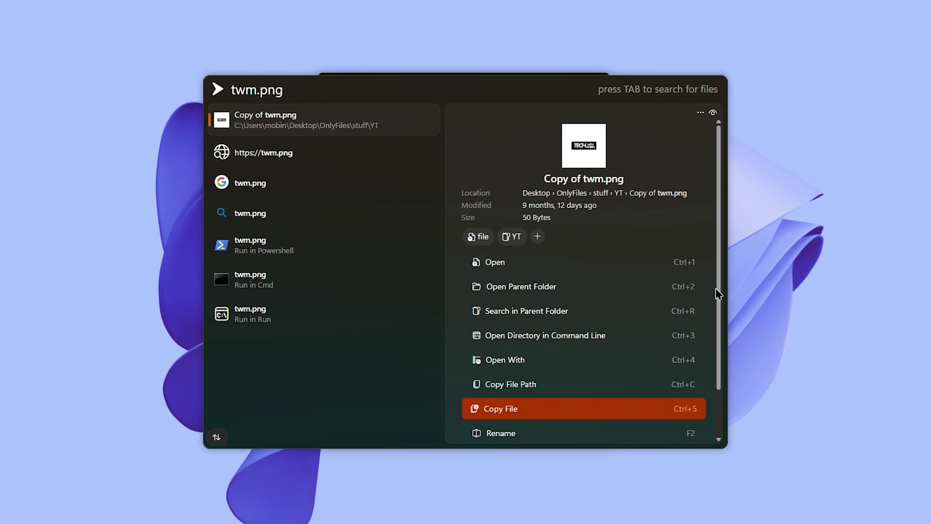
key(Down)
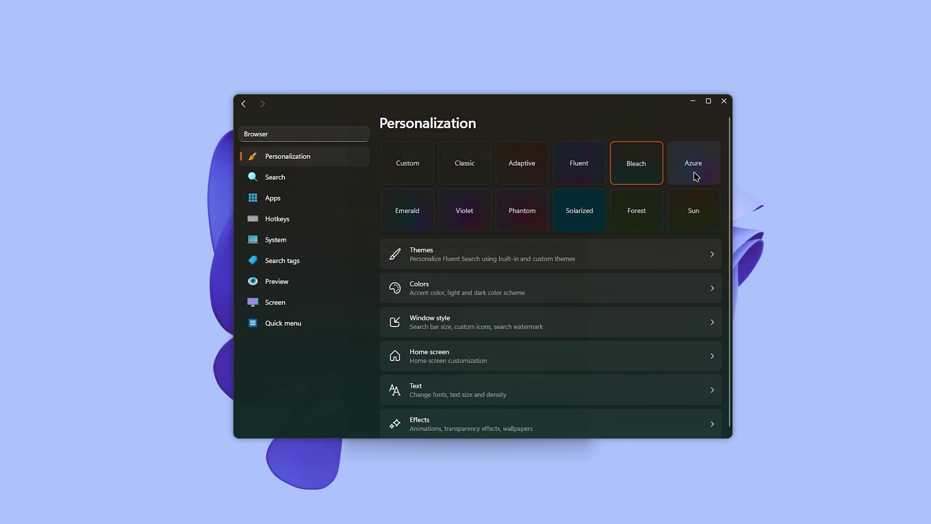
Try the Emerald, Violet, Phantom, Solarized, Forest and Sun themes, and return to the Bleach theme.
click(394, 213)
click(464, 220)
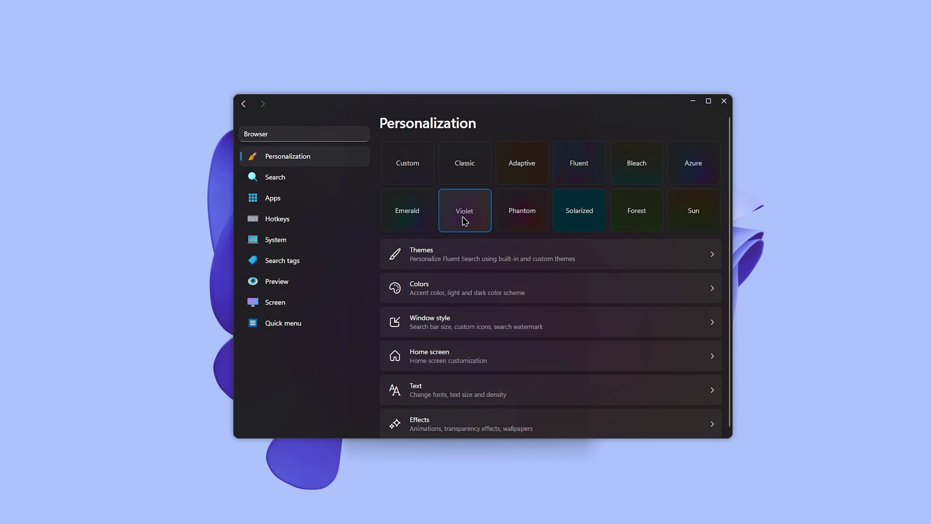
click(519, 224)
click(586, 223)
click(633, 229)
click(692, 228)
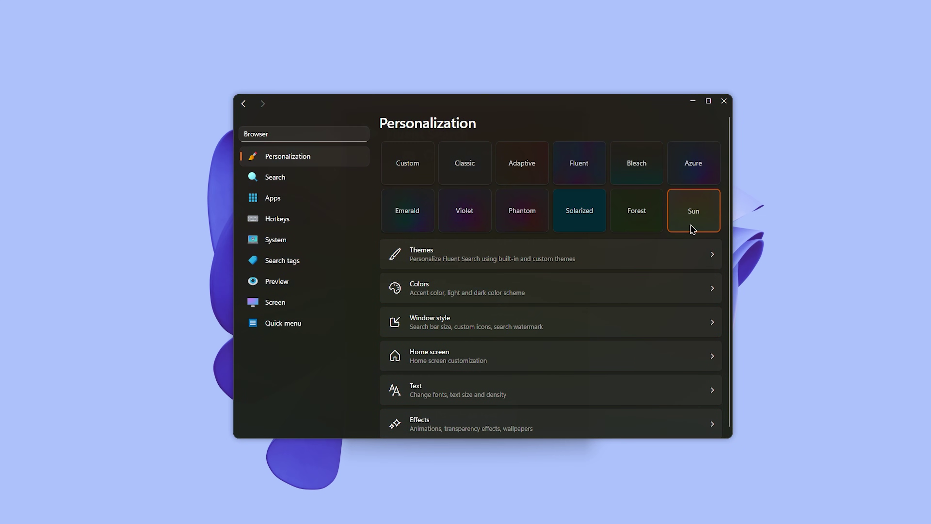
click(640, 178)
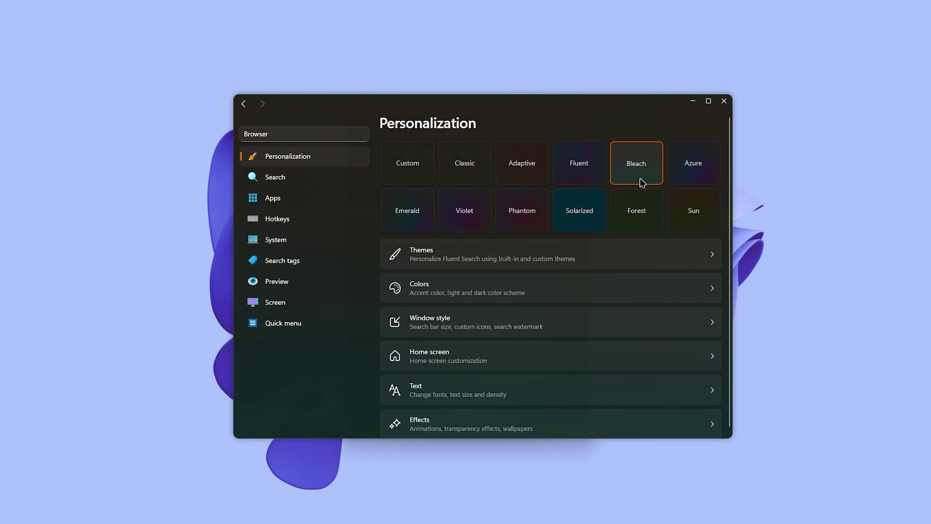
Download the community's shared Cyberpunk theme and select it among the themes, then view the remaining personalization options.
click(432, 256)
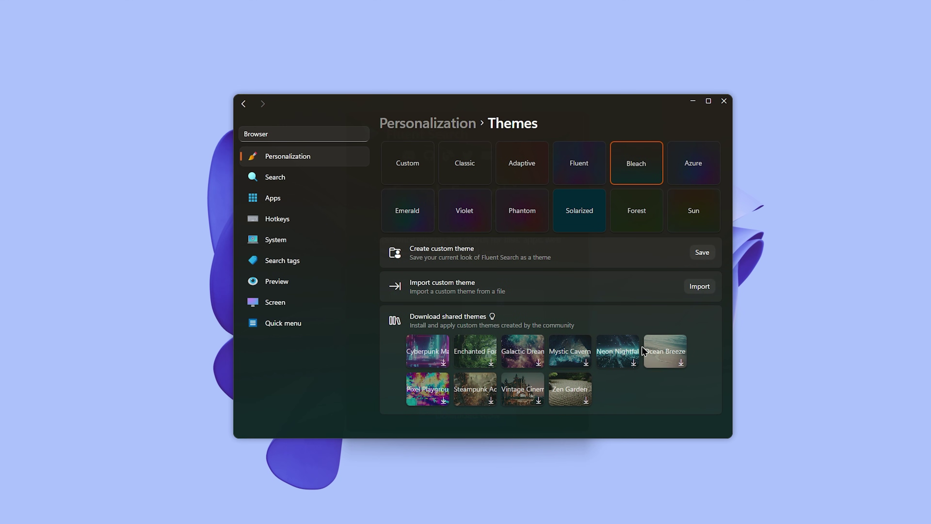
click(423, 350)
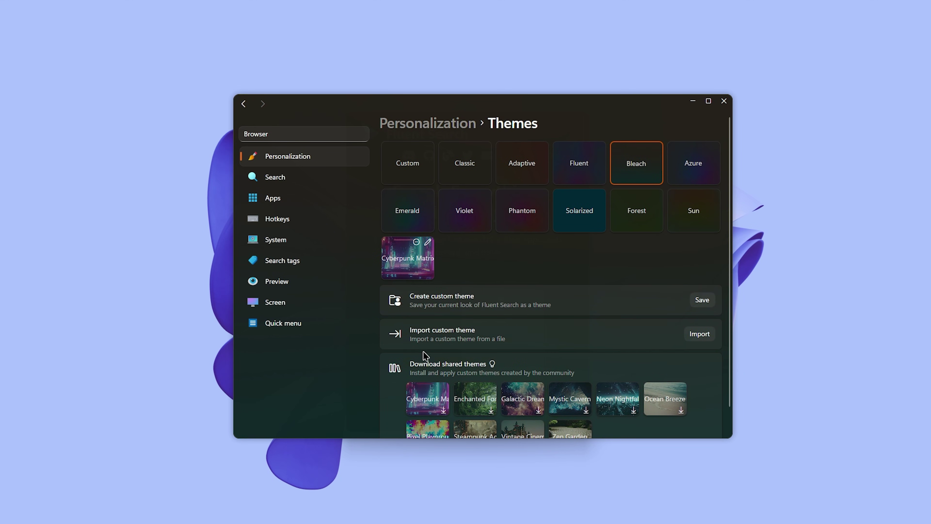
click(414, 263)
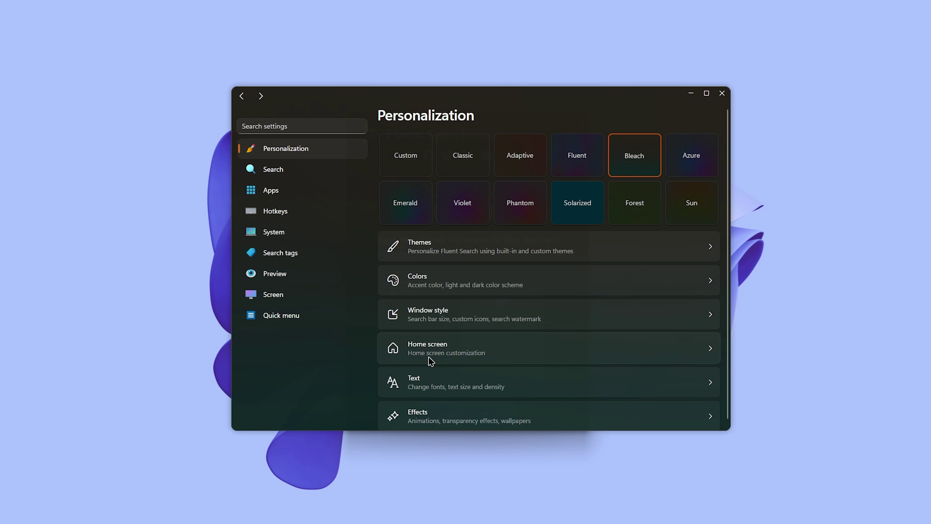
scroll(431, 356, down, 1)
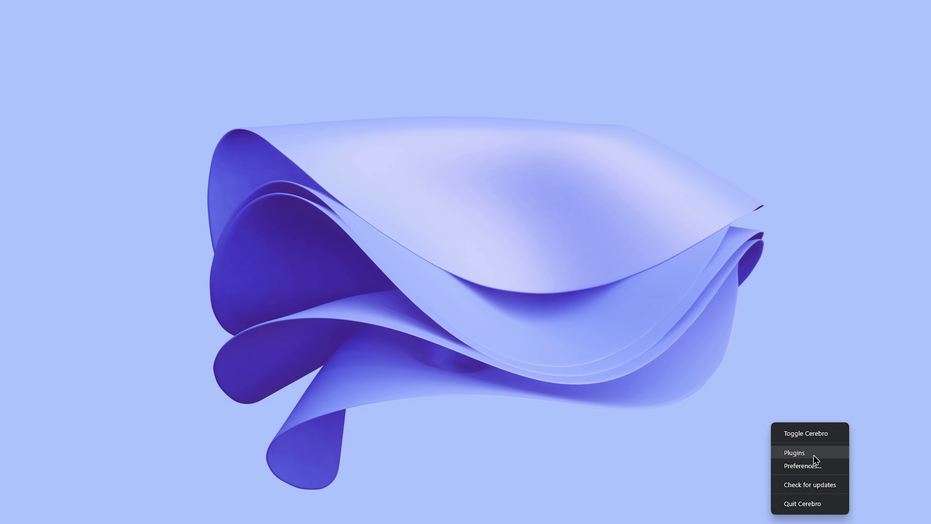
Open Cerebro's plugin list and look through the installed plugins.
click(795, 452)
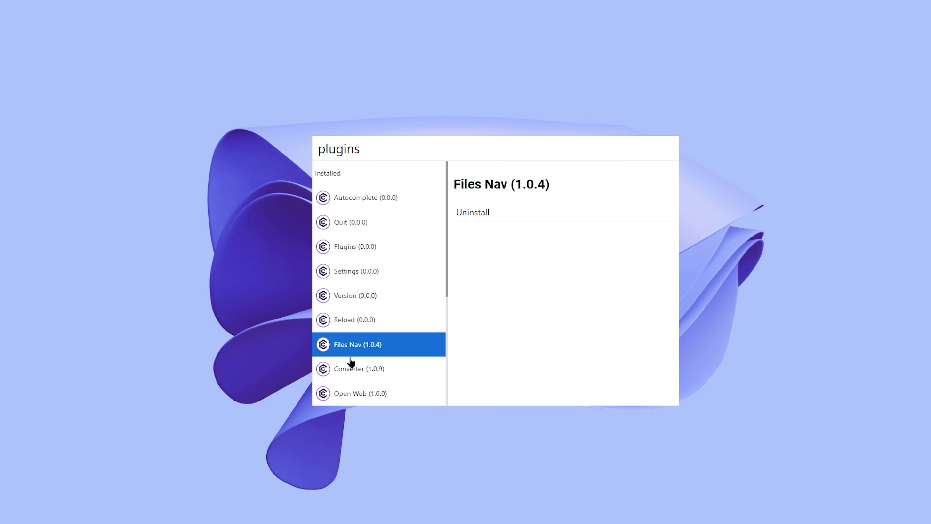
scroll(352, 392, down, 1)
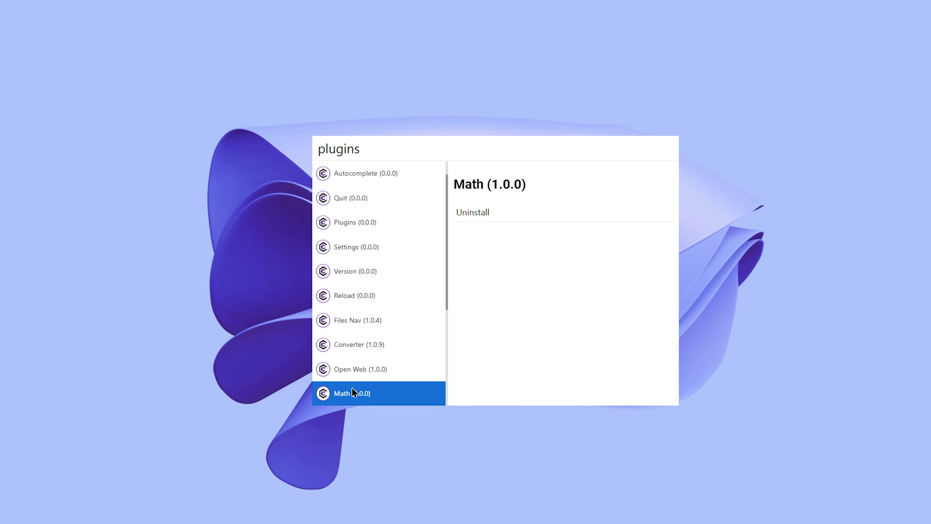
scroll(353, 392, down, 3)
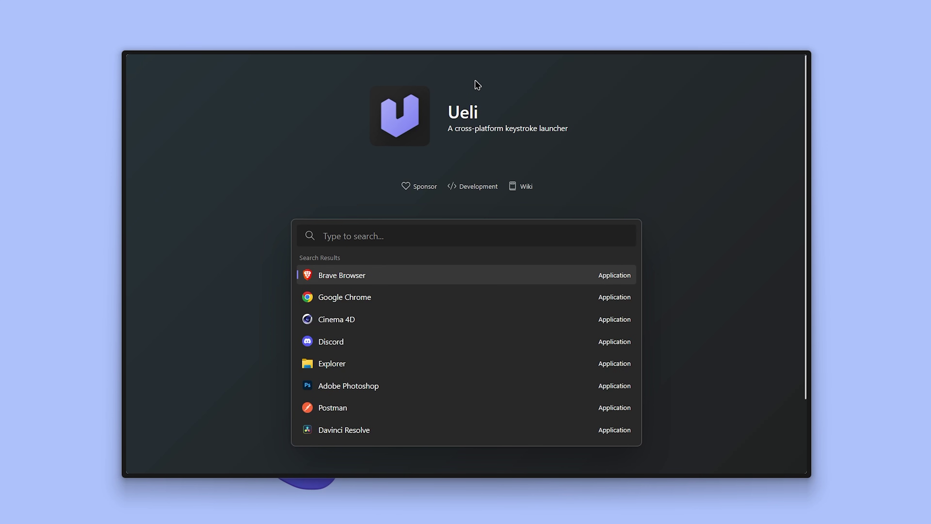
Look over the Ueli website, including the sample application results and the download options.
drag(447, 114, 483, 117)
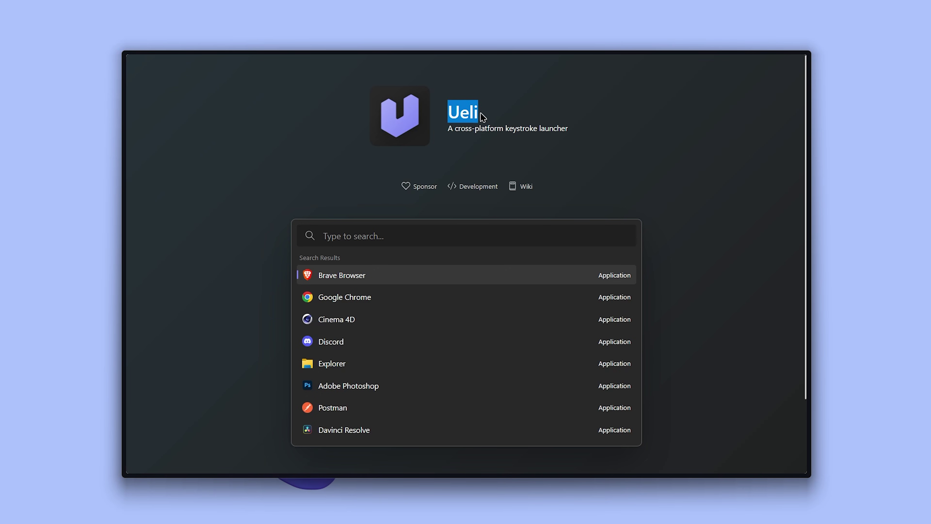
click(481, 138)
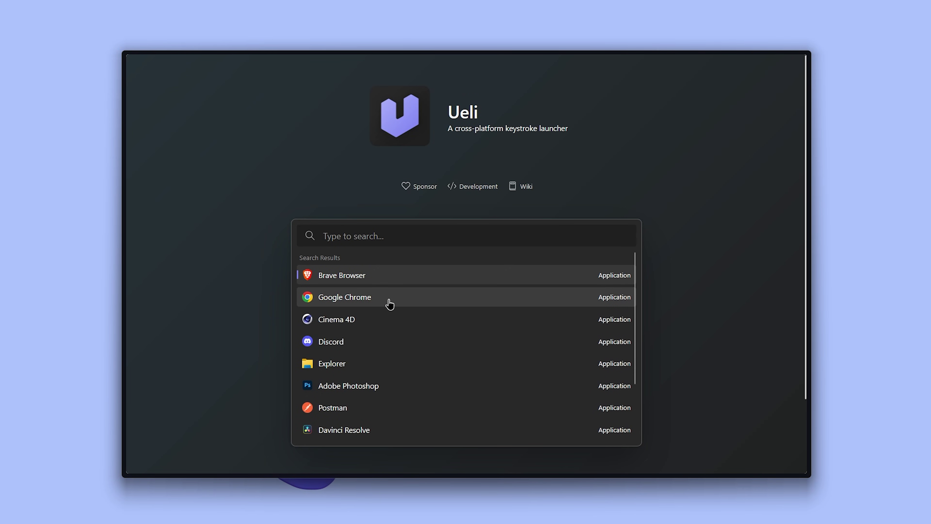
scroll(383, 349, down, 2)
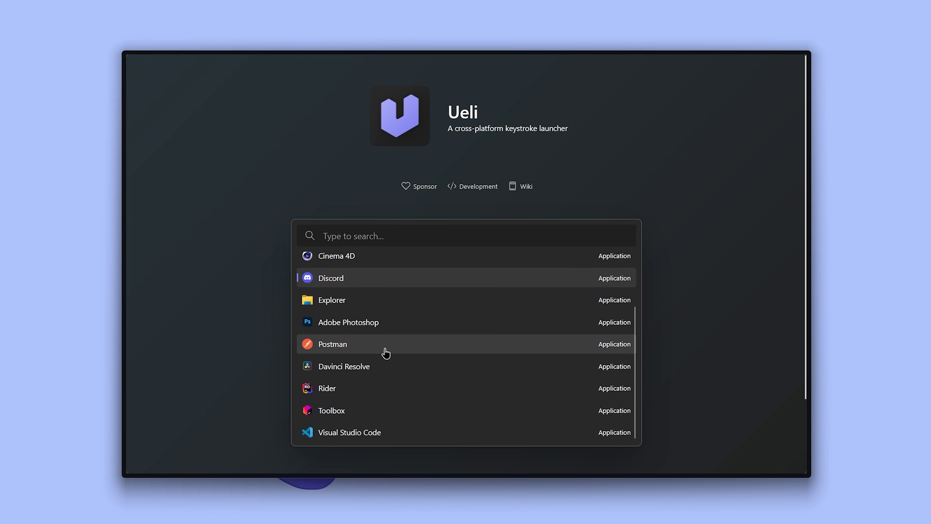
scroll(293, 380, down, 2)
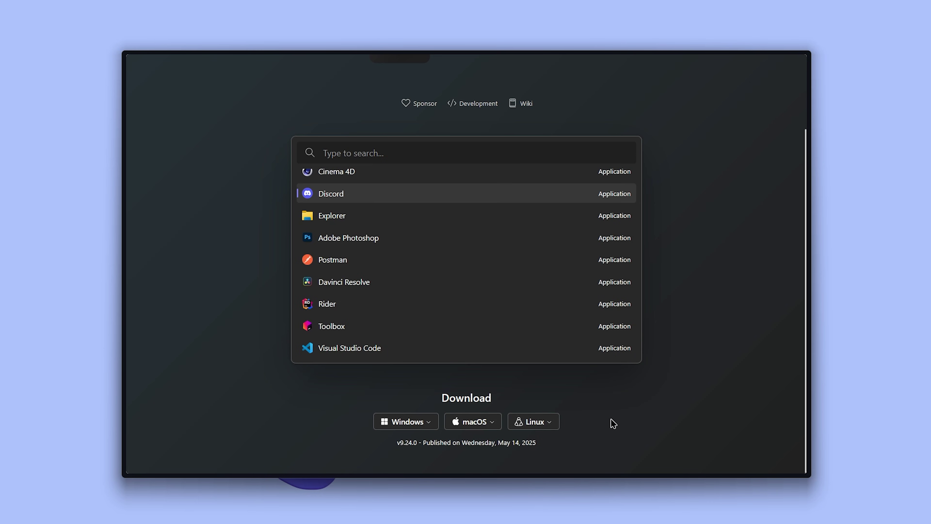
scroll(636, 395, up, 4)
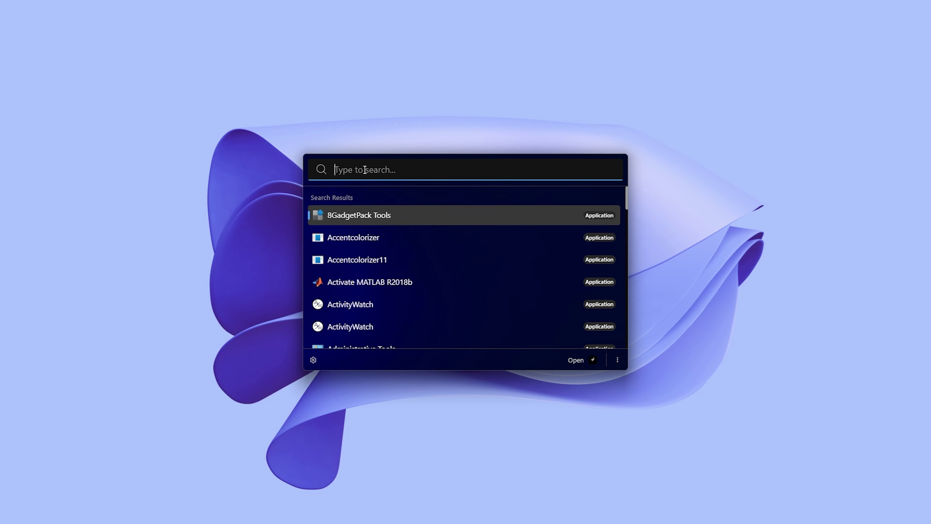
Dismiss the Ueli launcher, bring it up again and search for "brav".
click(779, 225)
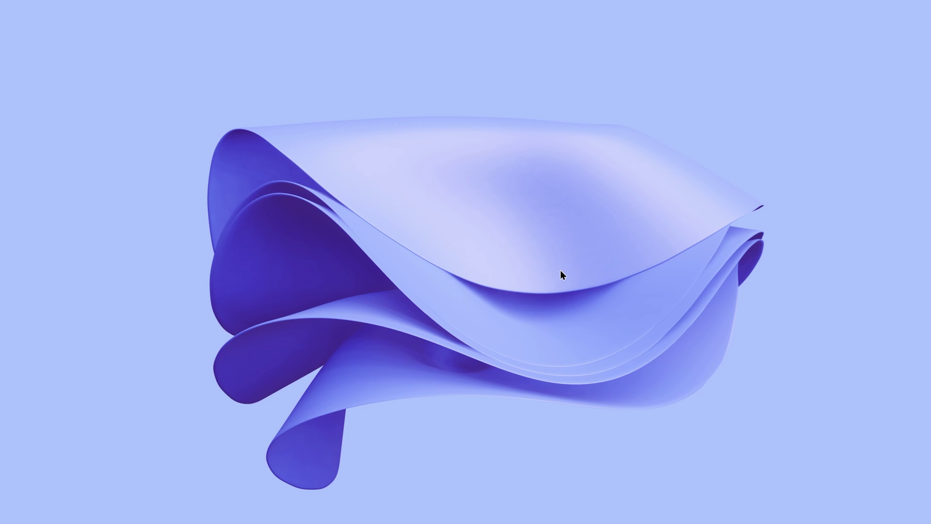
key(alt+space)
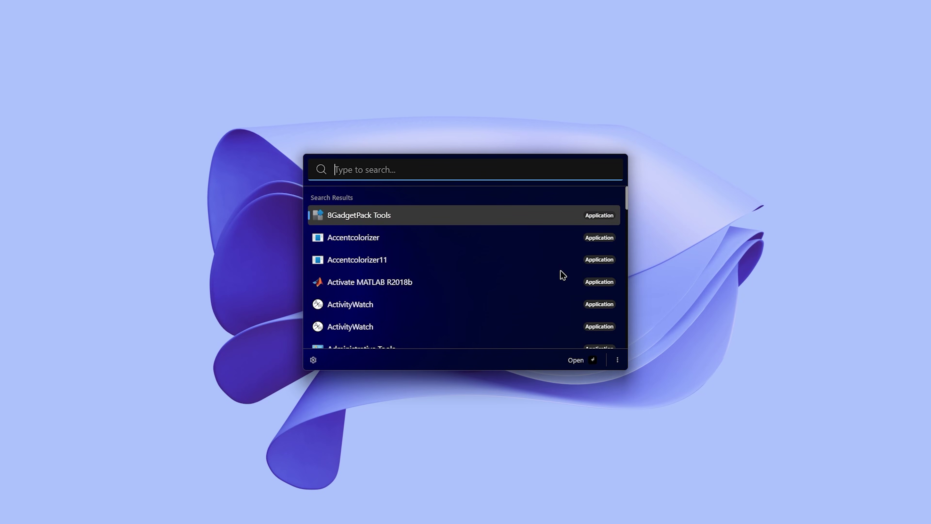
text(brav)
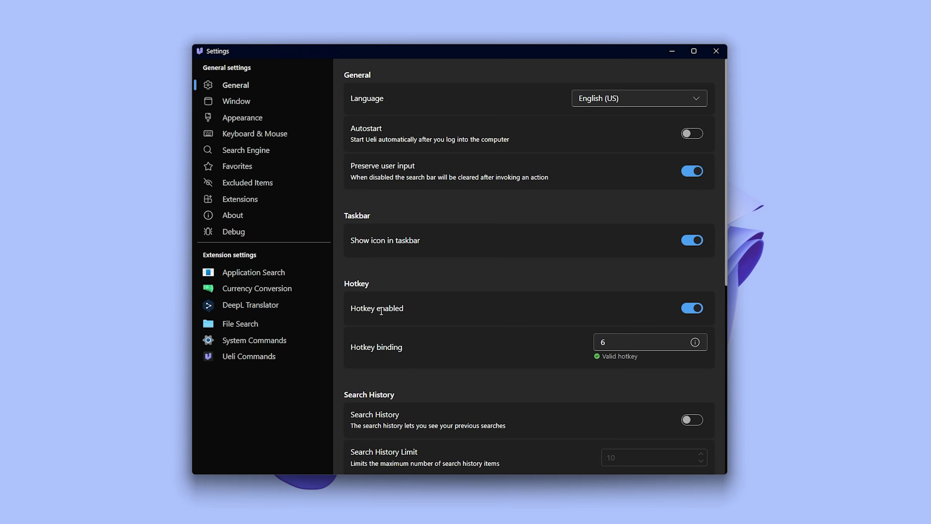
Highlight the Hotkey enabled option in Ueli's general settings and search the launcher for "spotif".
drag(351, 310, 399, 309)
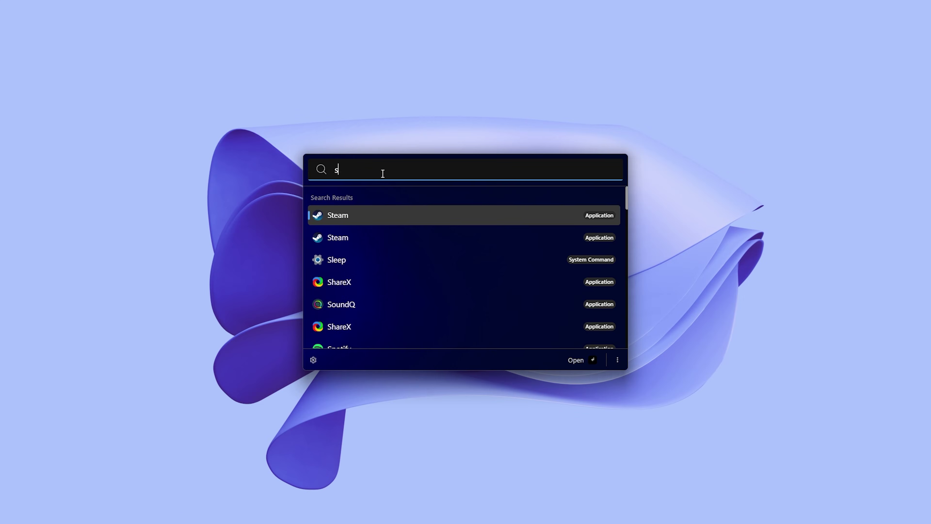
text(potif)
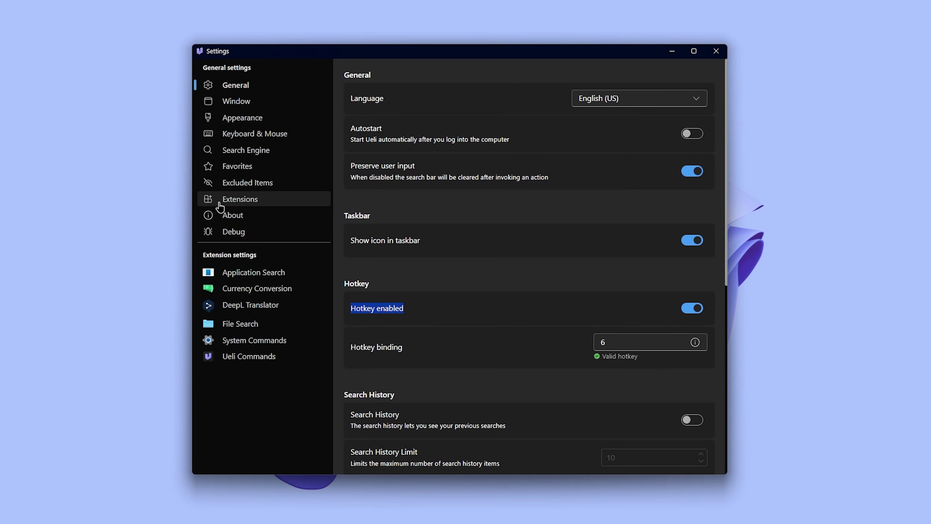
Look through Ueli's enabled and available extensions, view the File Search extension's settings, and close the settings window.
click(220, 201)
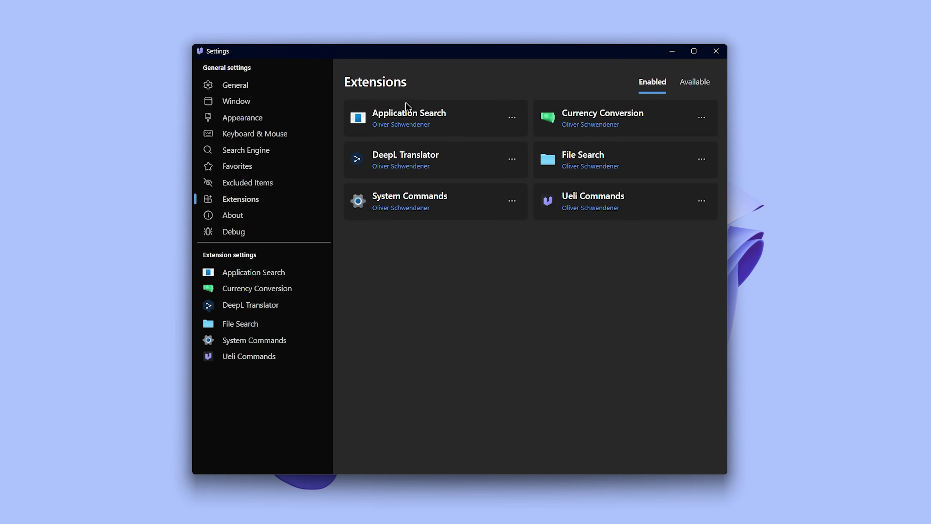
click(692, 87)
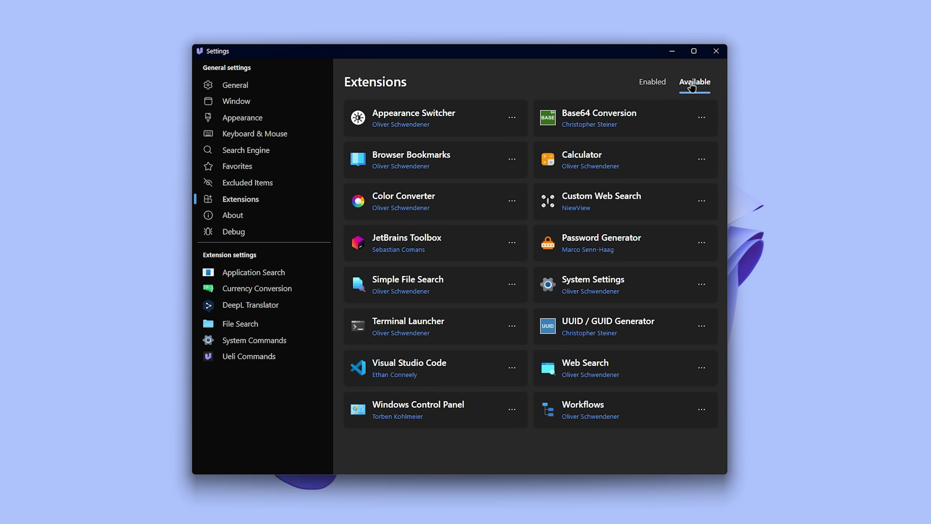
click(648, 87)
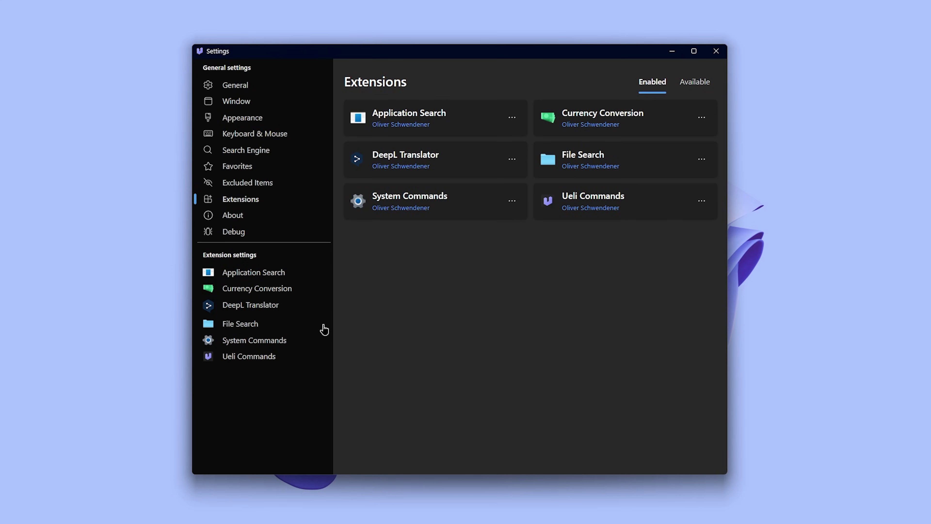
click(238, 328)
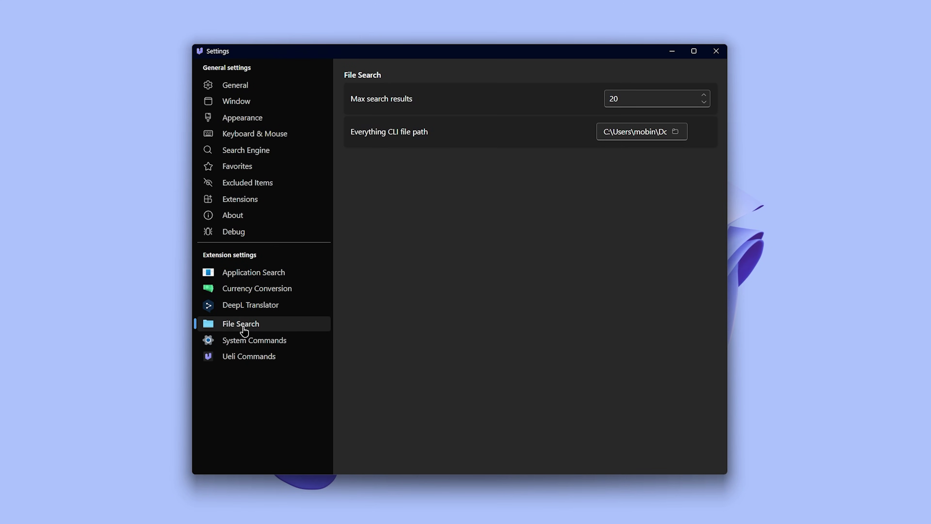
key(alt+F4)
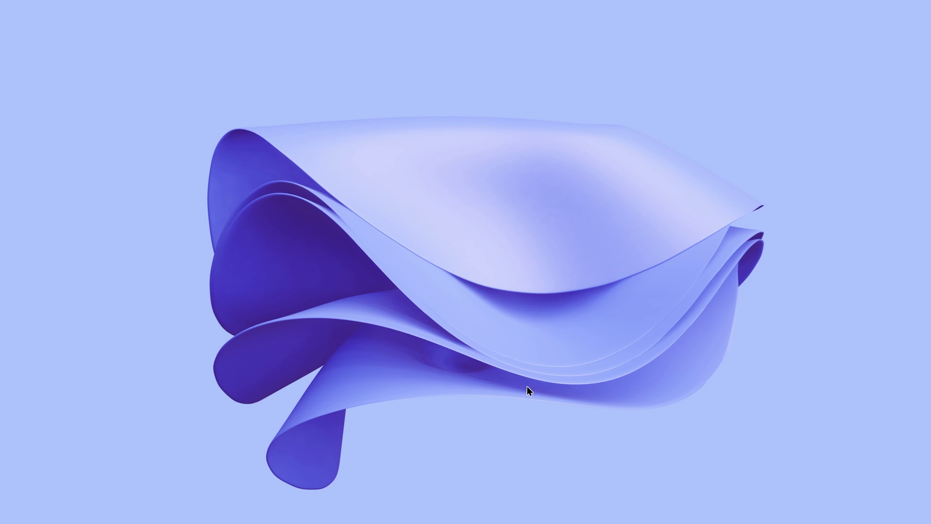
Bring up the Ueli launcher, find its Search files command and search for the file "twm.png".
key(super+alt+space)
text(file)
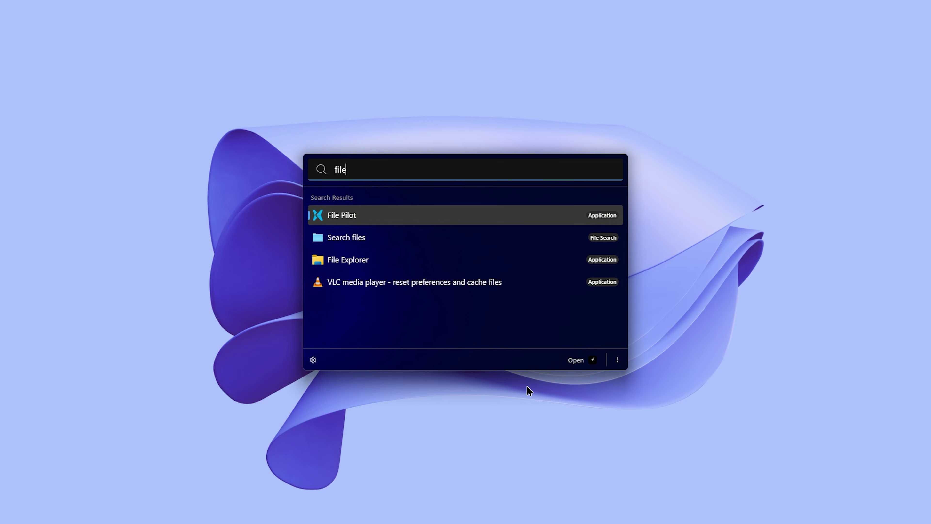
text(s)
click(334, 217)
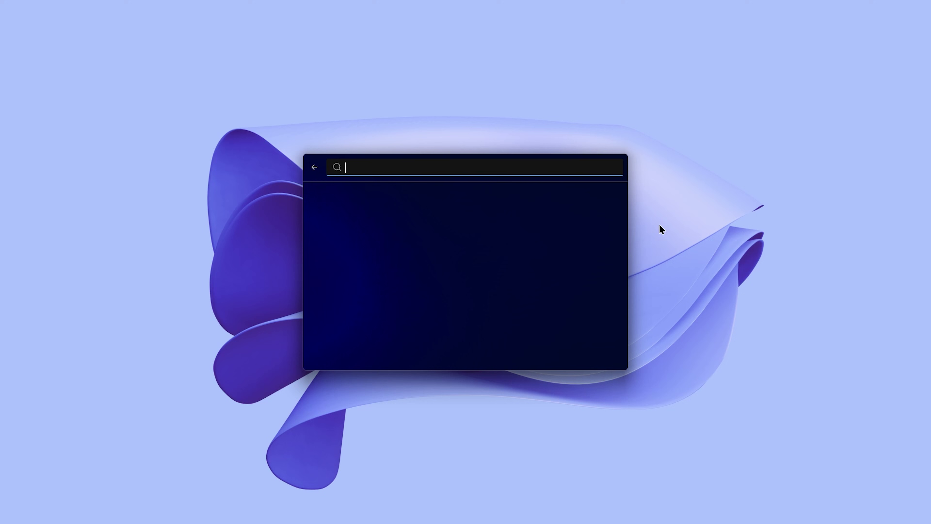
text(twm.png)
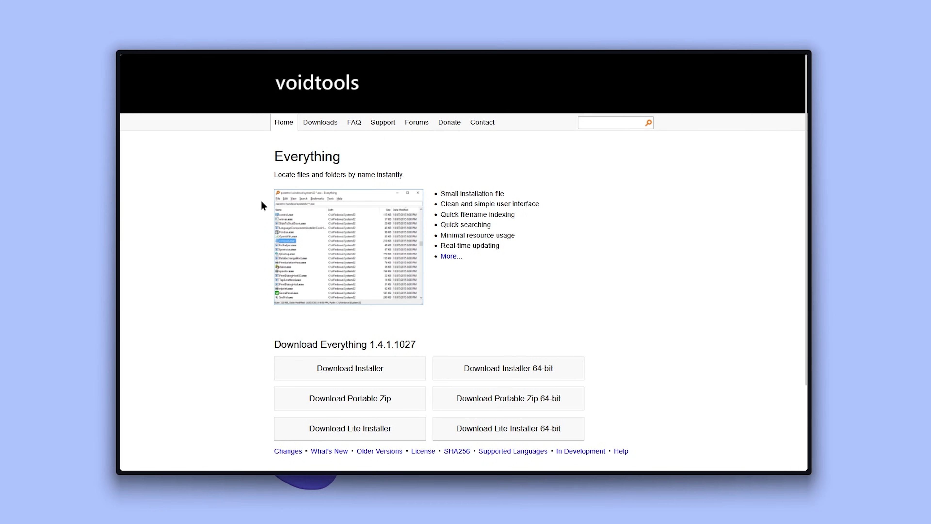
Look over the Everything downloads on the voidtools website and Ueli's FileSearch README, including its settings and supported operating systems.
drag(273, 157, 338, 157)
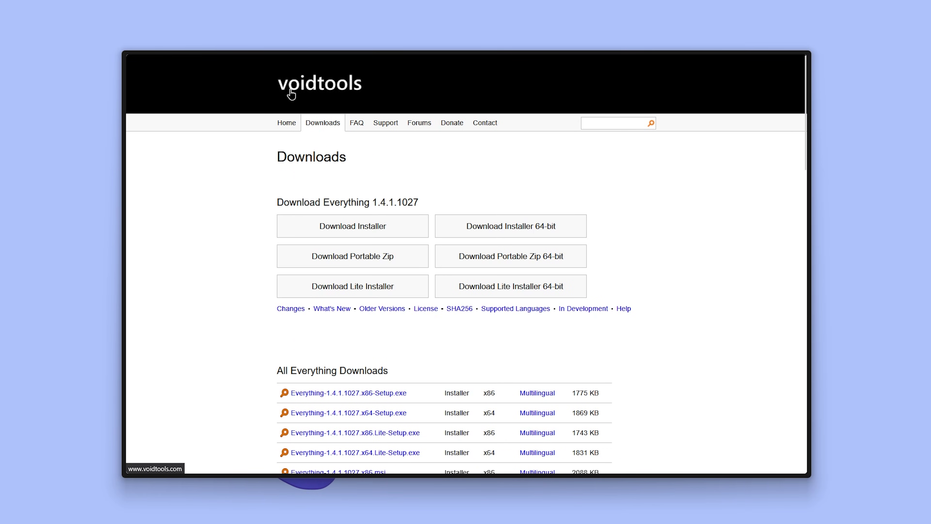
scroll(381, 245, down, 10)
scroll(380, 248, down, 8)
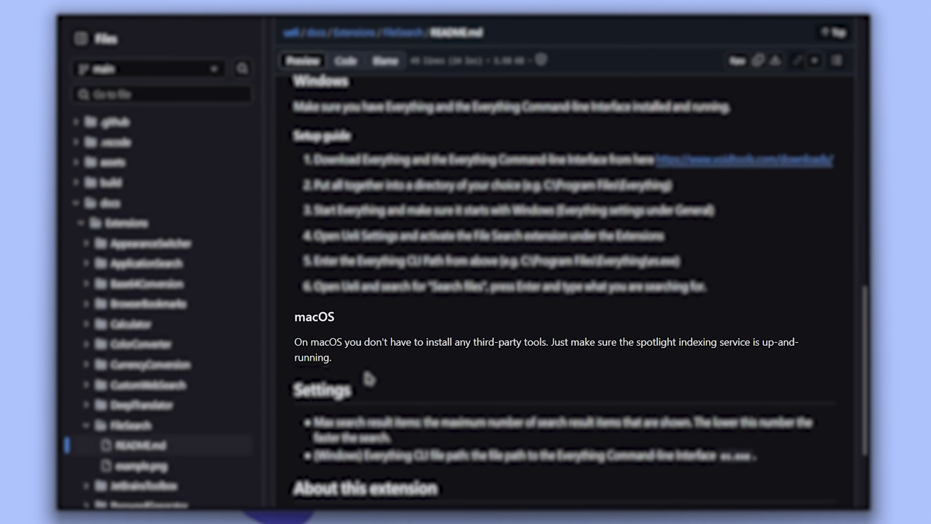
scroll(366, 382, down, 3)
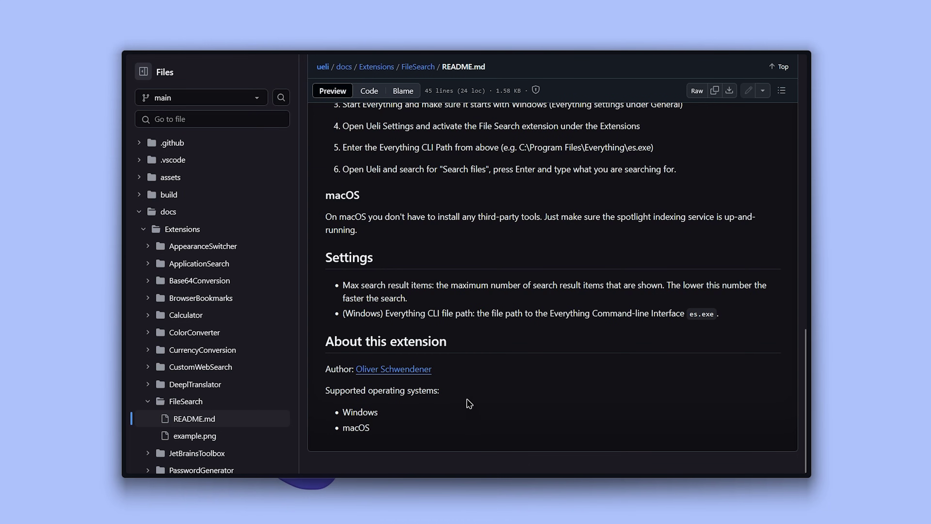
drag(324, 390, 447, 396)
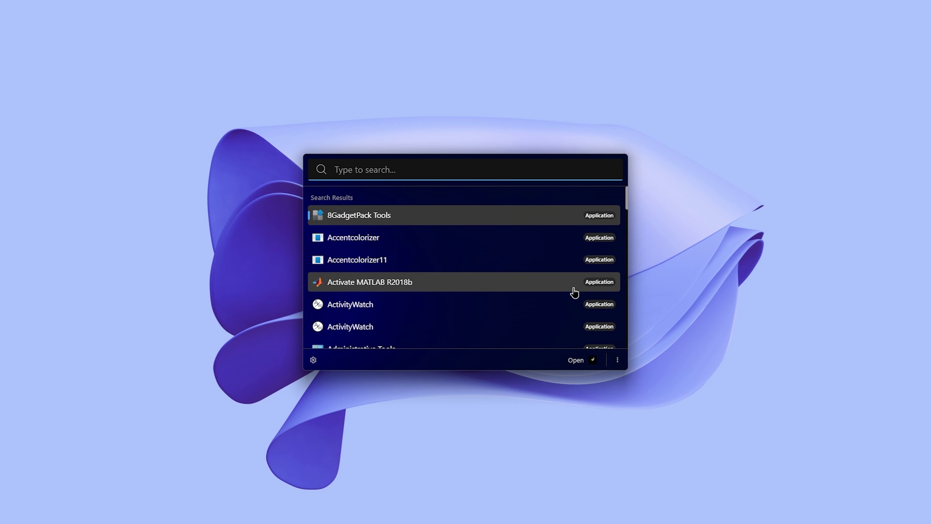
Search the Ueli launcher for the system command "shutdown", and replace the query with "restart".
text(shu)
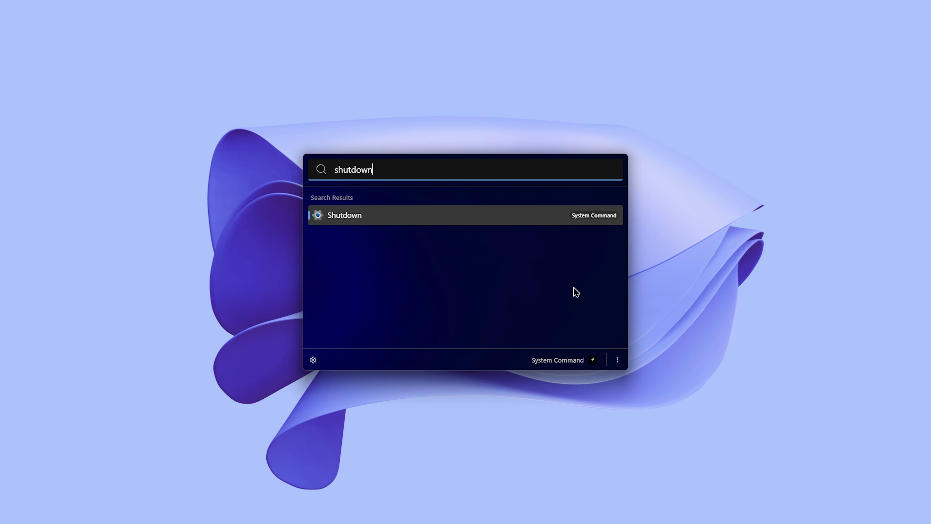
text(tdow)
key(BackSpace)
key(BackSpace)
key(BackSpace)
key(BackSpace)
key(BackSpace)
key(BackSpace)
key(BackSpace)
text(resta)
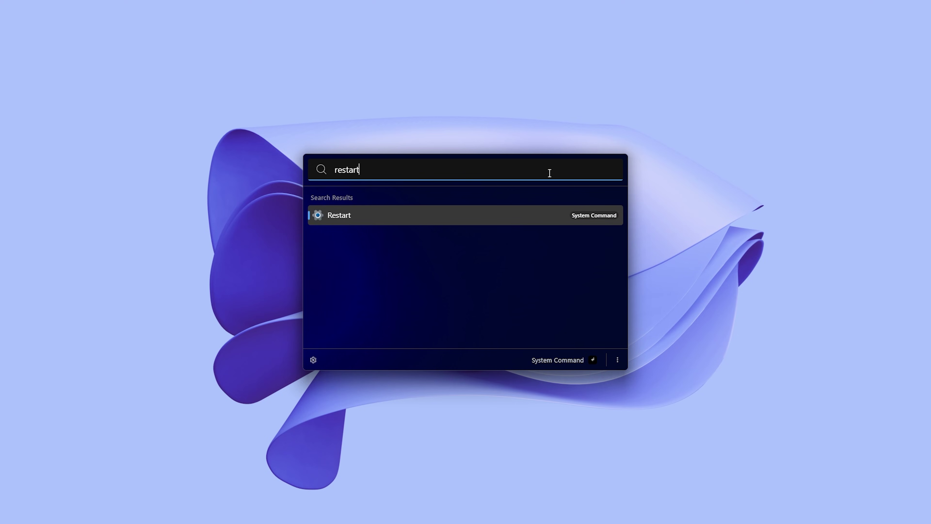
In Ueli's appearance settings, check the search bar size options and replace the placeholder text with the user's first name.
key(ctrl+comma)
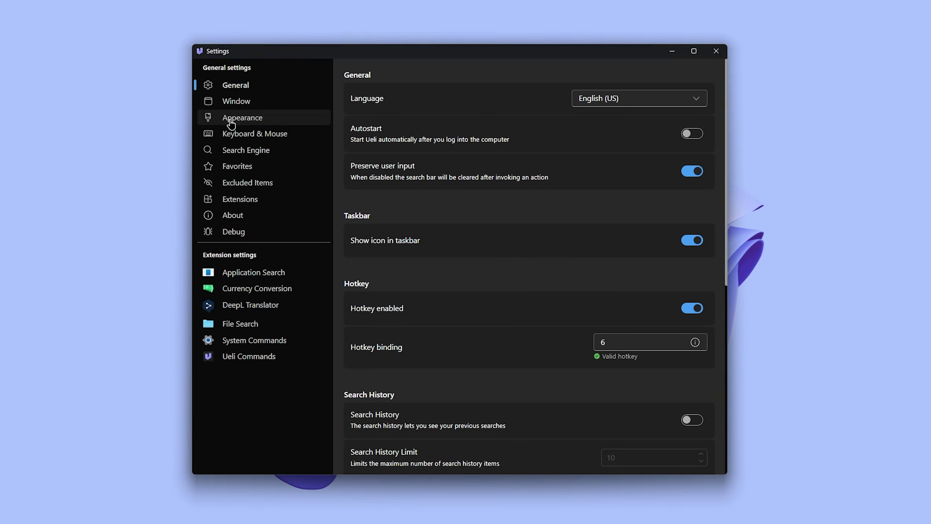
click(231, 124)
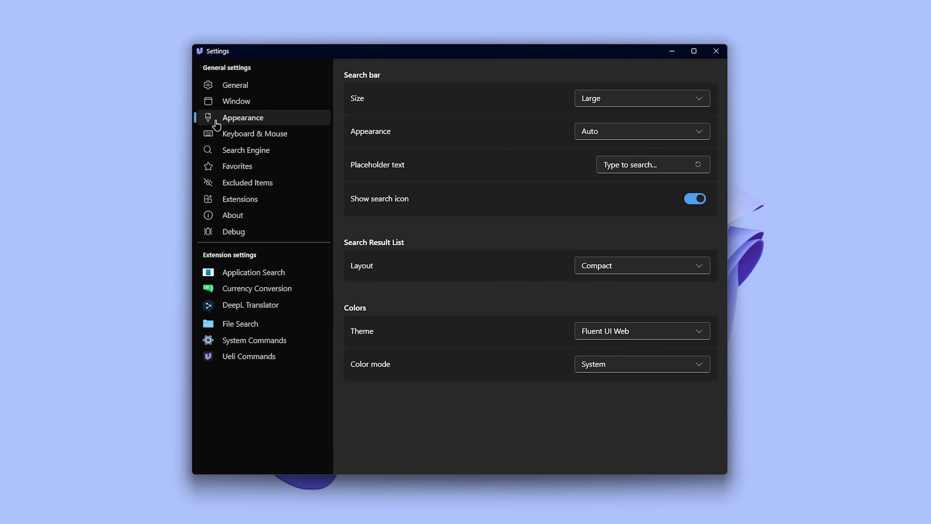
click(606, 105)
click(542, 140)
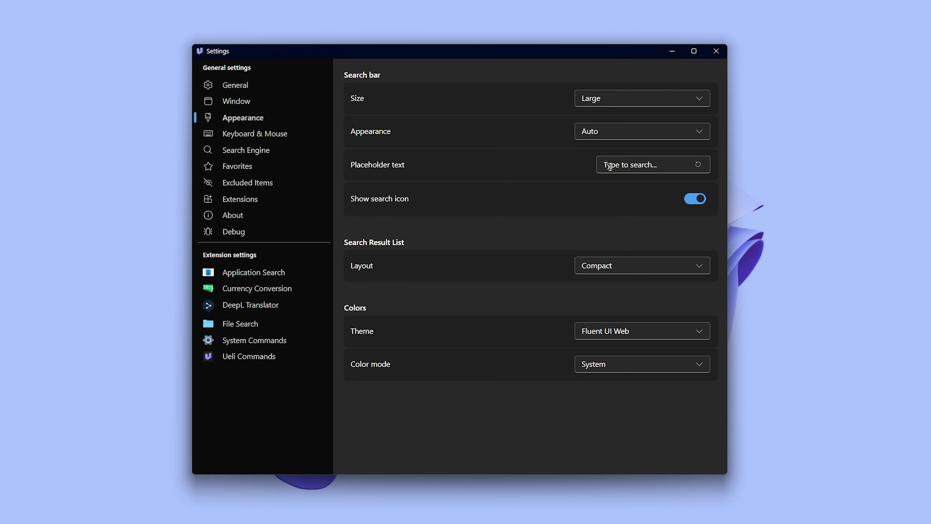
drag(602, 165, 679, 164)
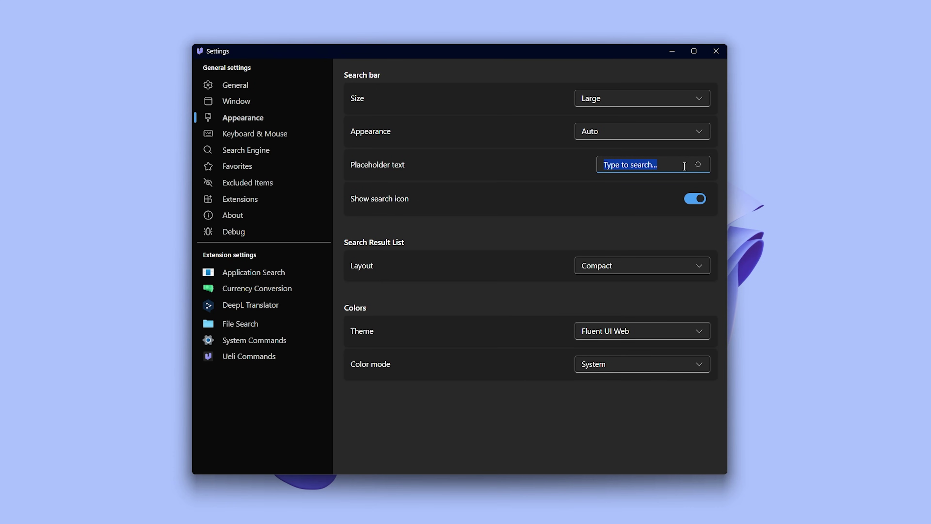
text(mobin)
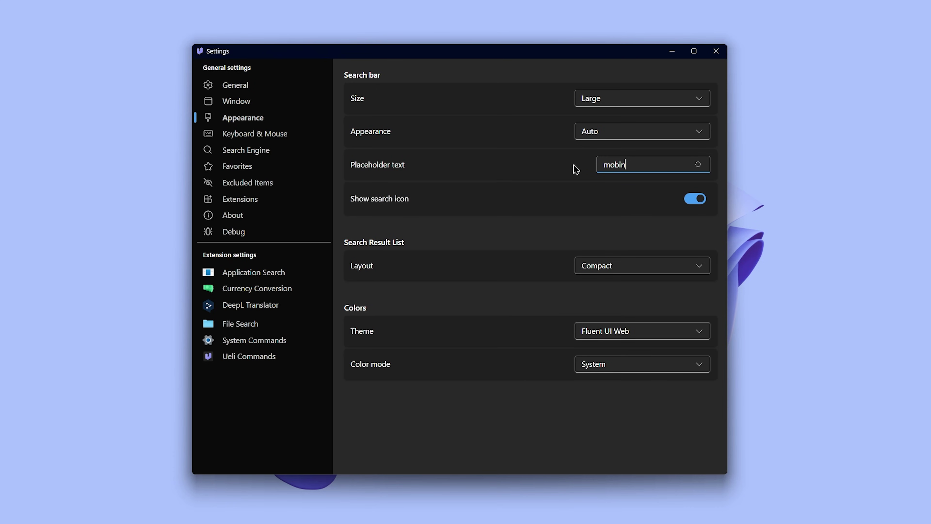
click(575, 169)
Toggle the Show search icon option off and back on, and view the search bar appearance choices without changing them.
click(693, 201)
click(692, 200)
click(690, 129)
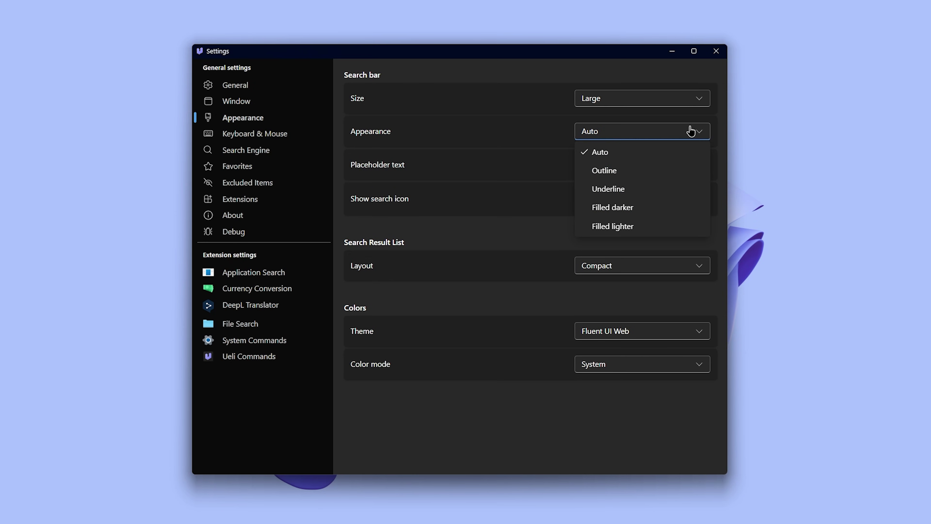
click(486, 231)
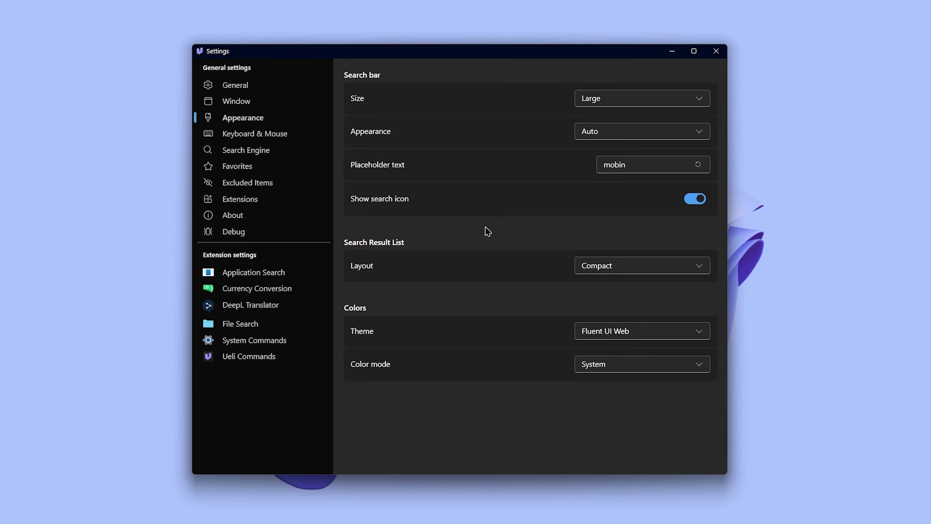
Try the Detailed layout for the search result list and bring up the launcher to preview it.
click(614, 268)
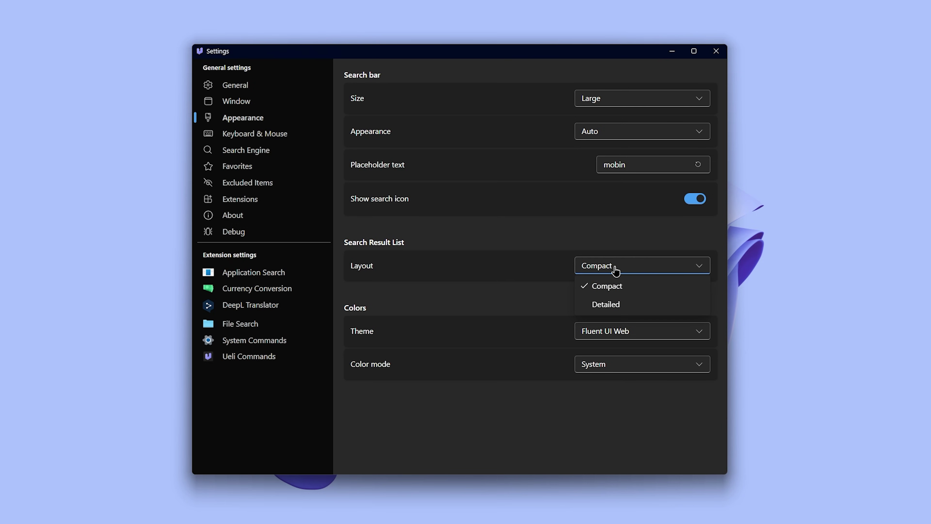
click(611, 304)
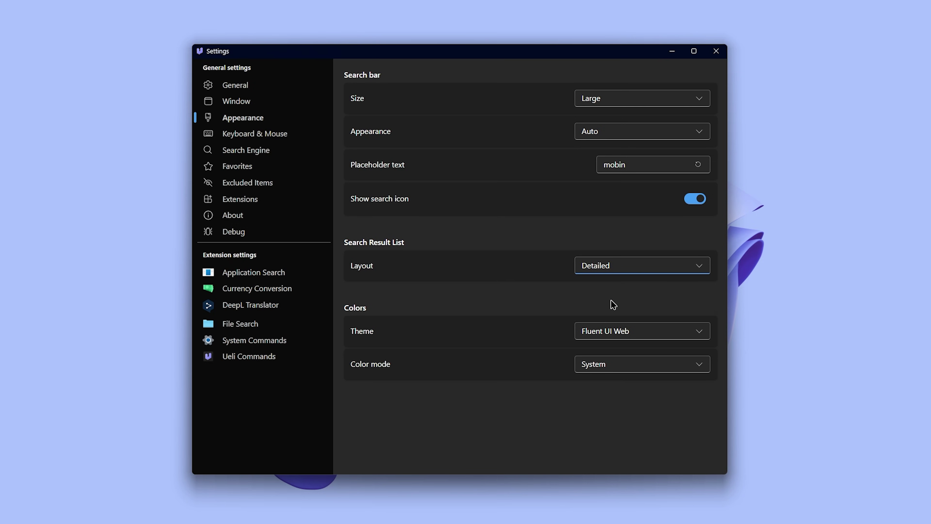
key(alt+space)
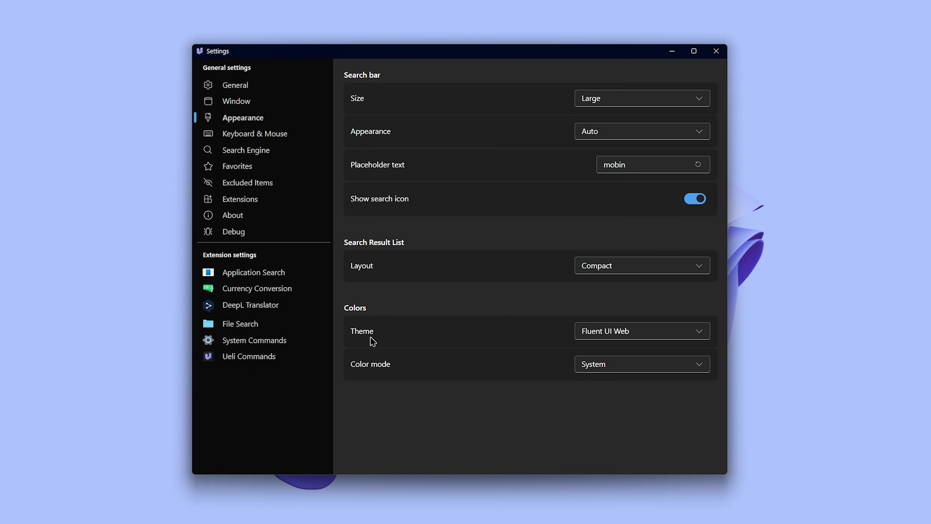
Set the color theme to Microsoft Teams, preview it in the launcher with the query cleared, and dismiss the launcher.
click(623, 332)
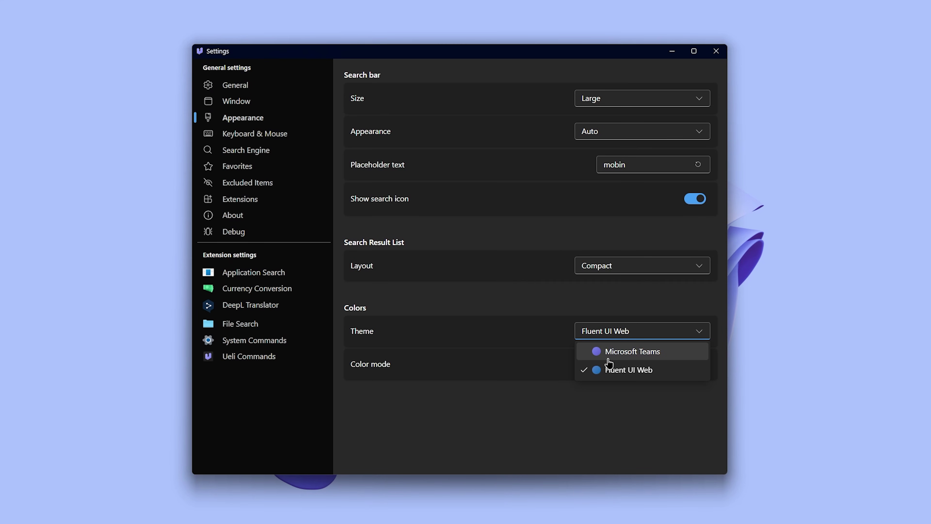
click(667, 353)
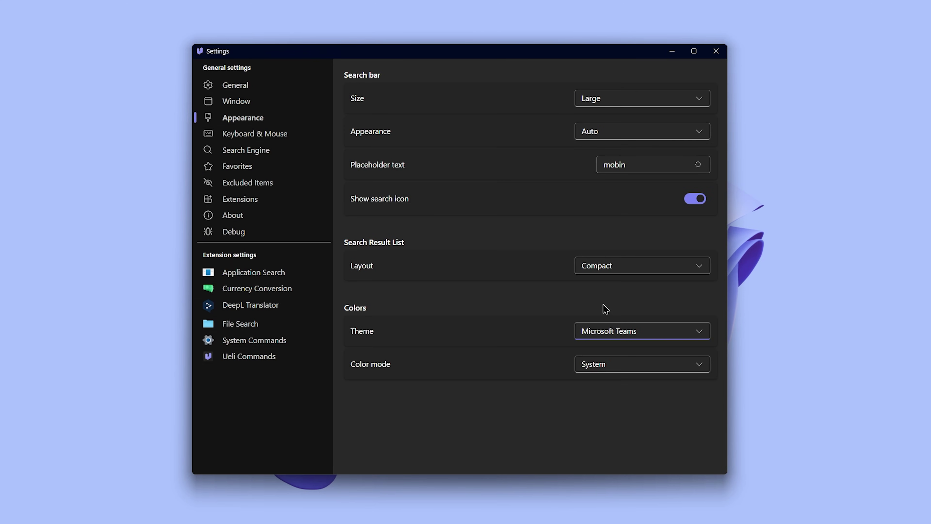
key(alt+space)
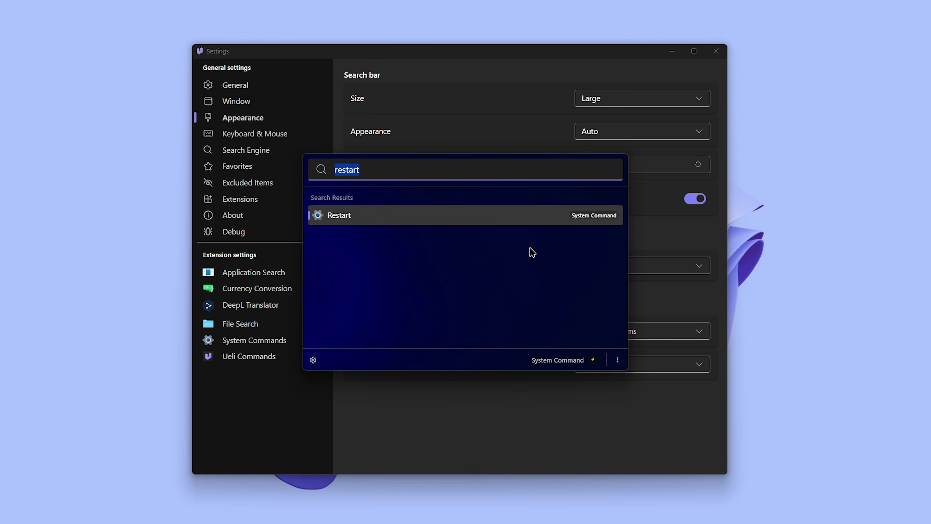
key(BackSpace)
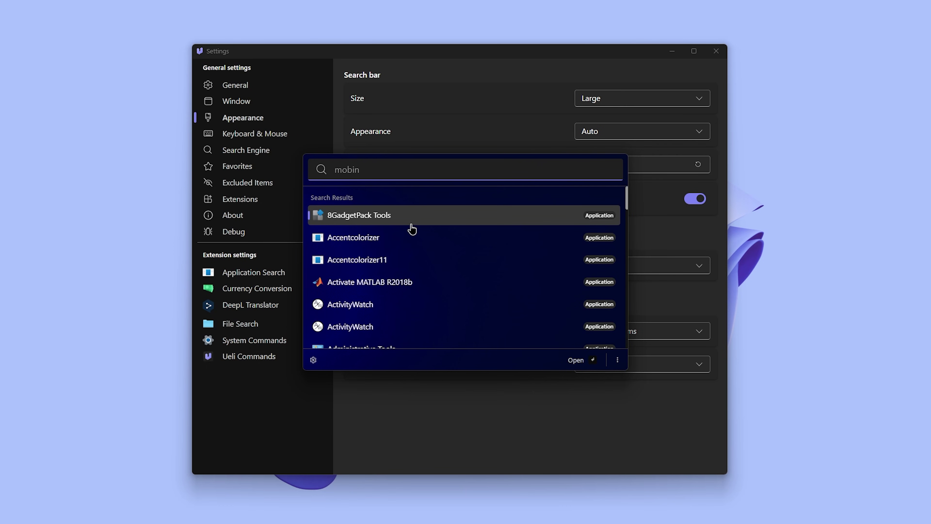
click(679, 299)
Search the Ueli launcher for "b", browse through the whole result list, and dismiss the launcher.
key(alt+space)
text(b)
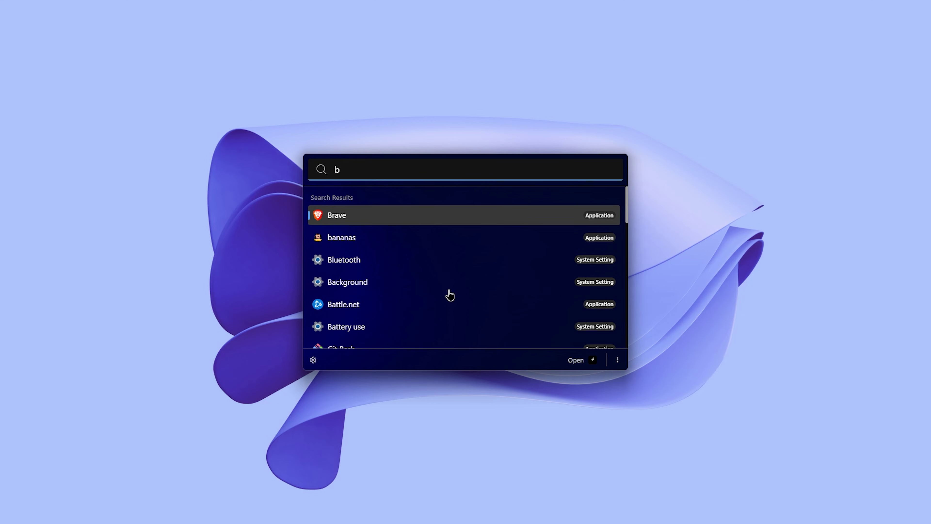
scroll(478, 250, down, 10)
scroll(479, 250, down, 2)
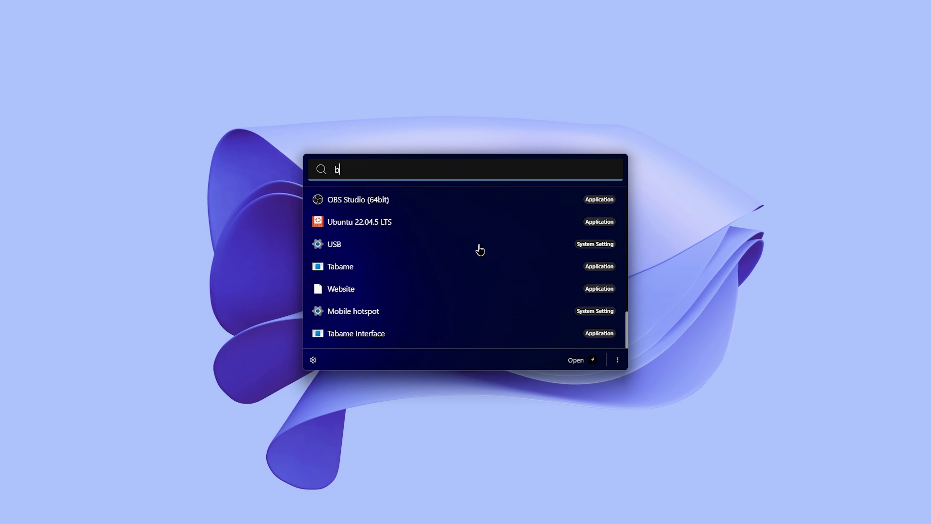
scroll(480, 250, up, 10)
key(Escape)
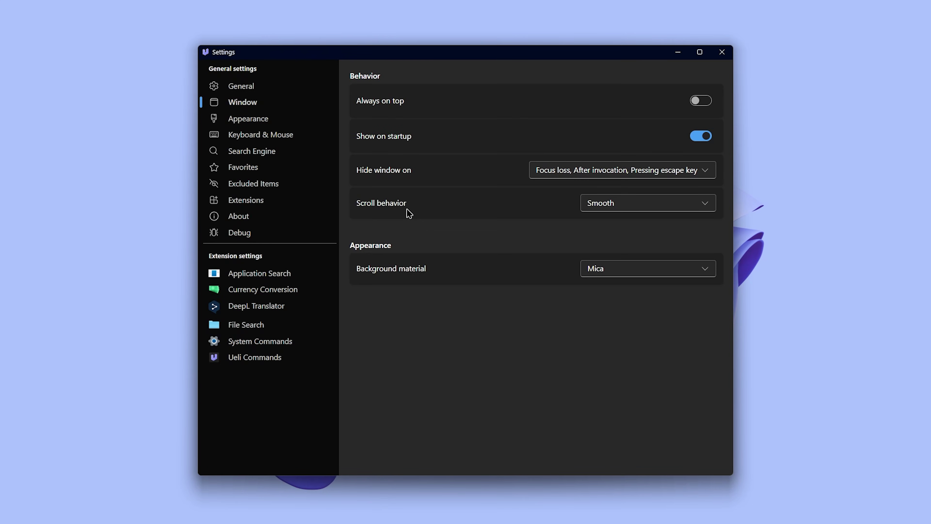
View the scroll behavior and background material choices in Ueli's window settings.
click(601, 210)
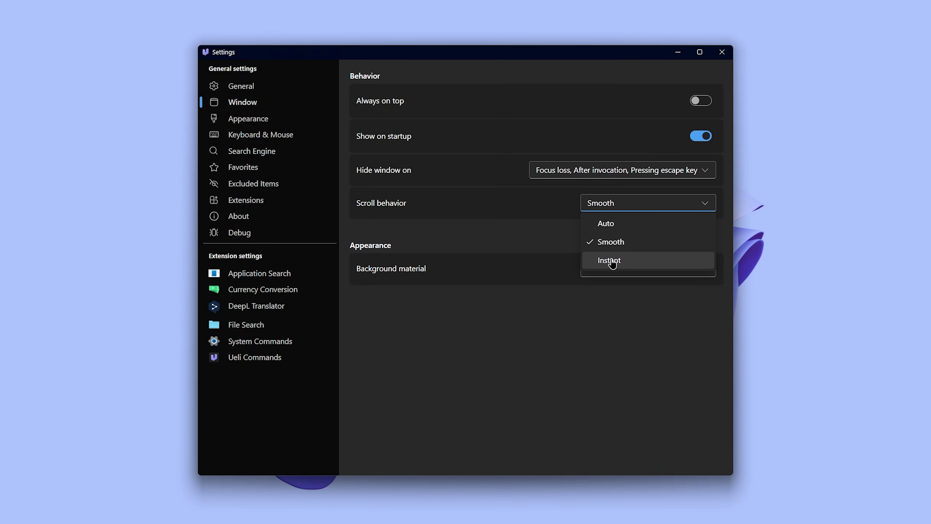
click(514, 240)
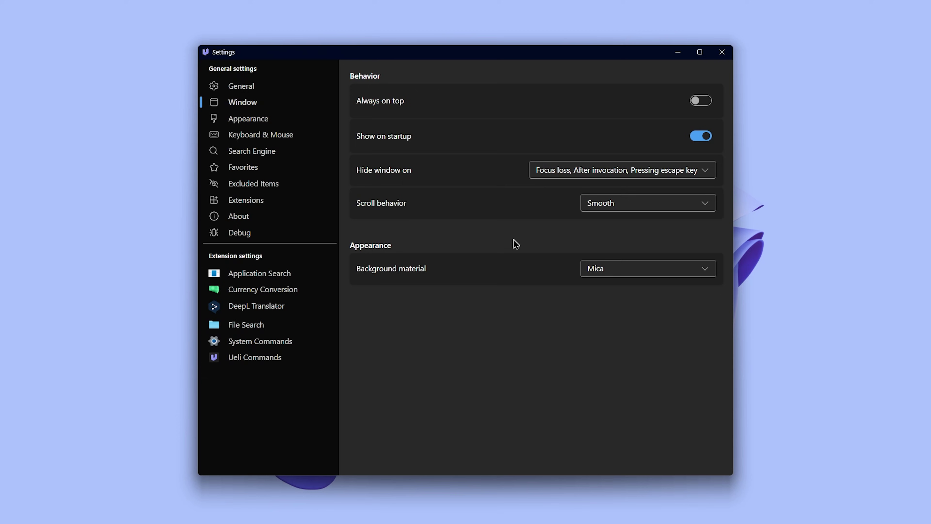
click(642, 273)
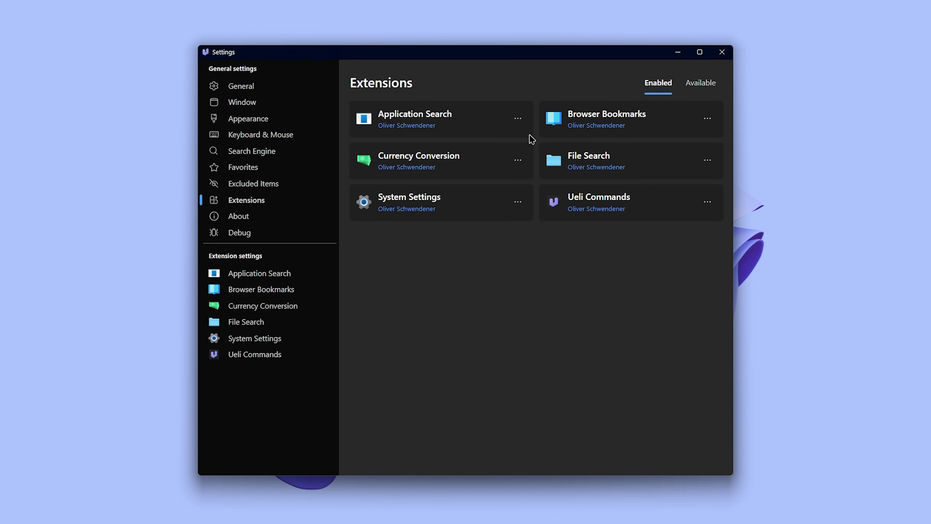
Open the actions available for the enabled Application Search extension.
click(518, 118)
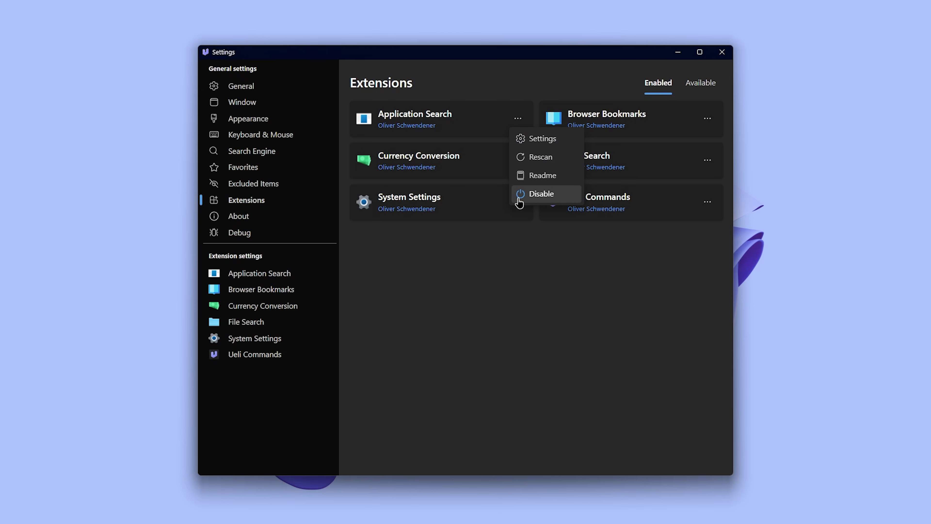